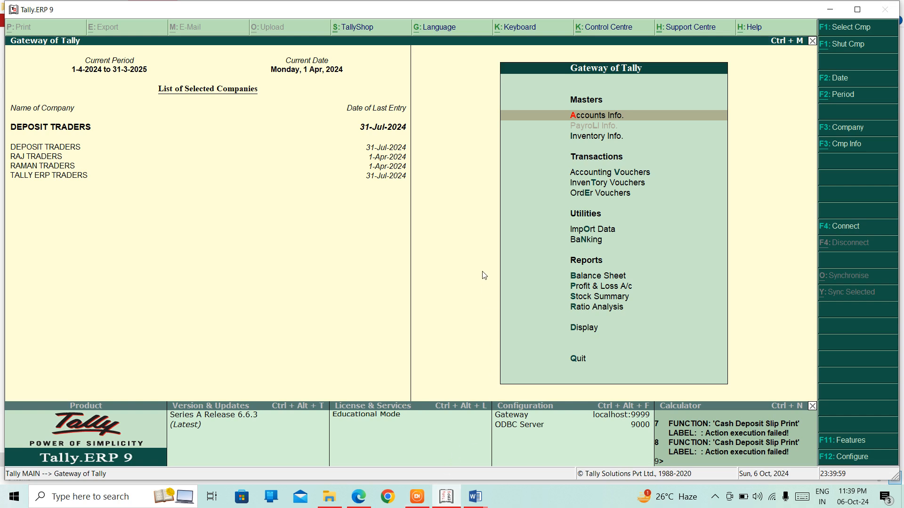
- Make sure separate actual and billed quantity columns are set to Yes in the inventory features of DEPOSIT TRADERS, and save the settings
key(F11)
key(Down)
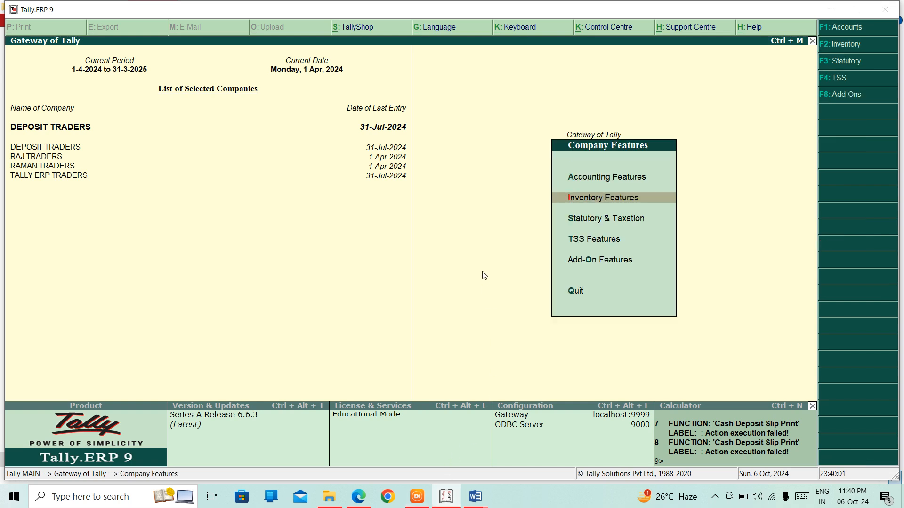
key(Return)
key(Return)
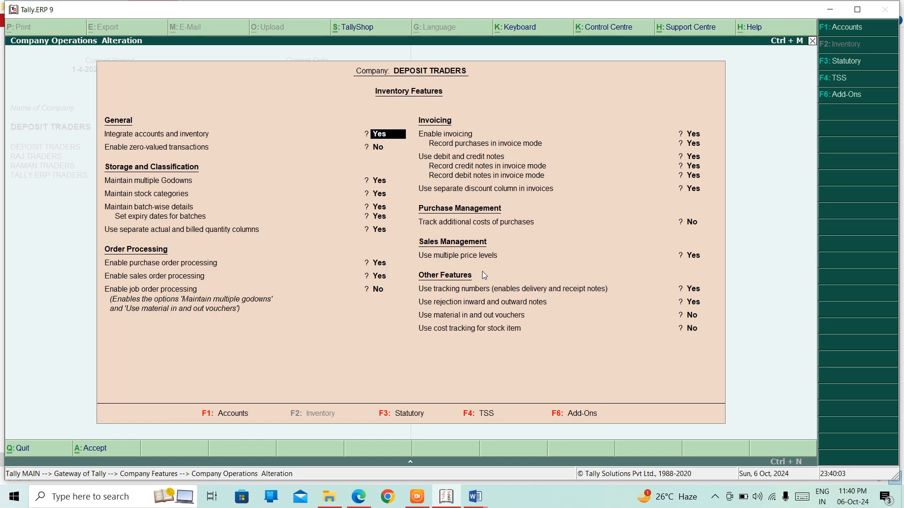
key(Down)
key(Down)
key(Down)
key(Down)
key(Down)
key(Down)
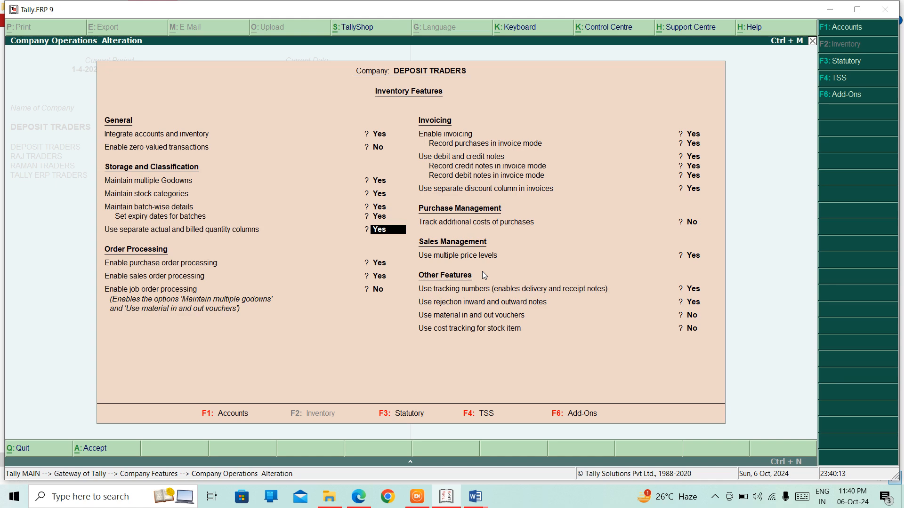
key(Return)
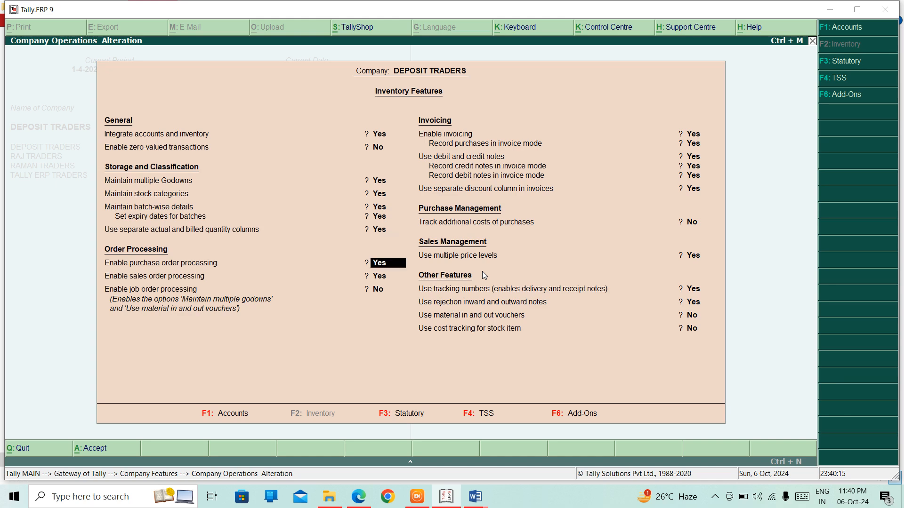
key(ctrl+a)
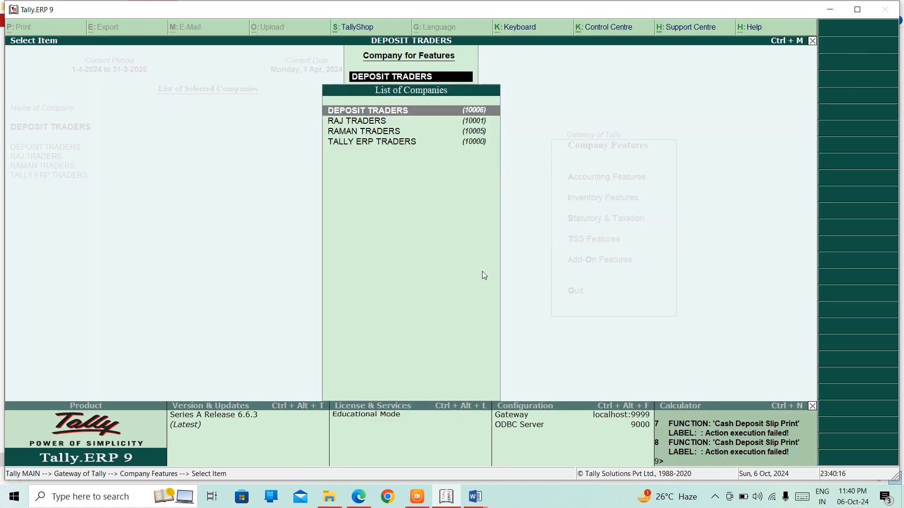
- Set the use of multiple price levels to No in the inventory features of DEPOSIT TRADERS, save, and return to the Gateway
key(Return)
key(Return)
key(Return)
key(Return)
key(Return)
key(Return)
key(Return)
key(Return)
key(Return)
key(Return)
key(Return)
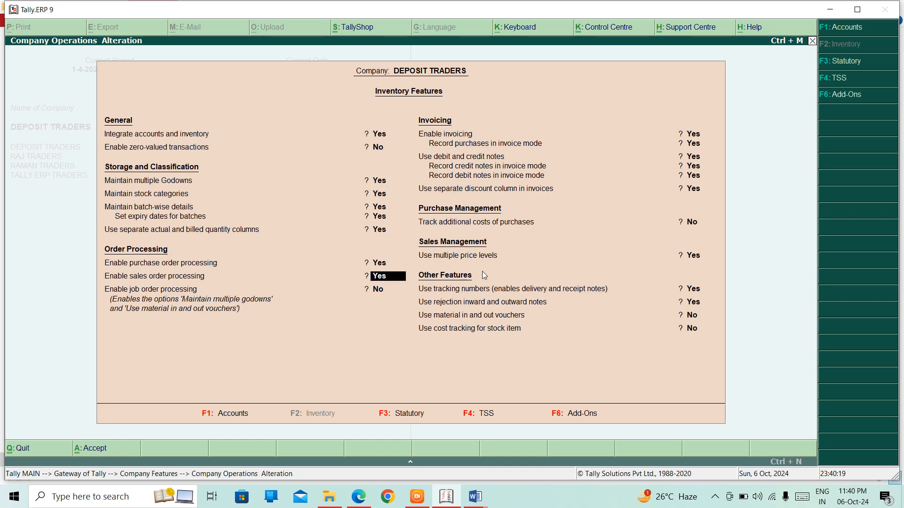
key(Return)
key(Return)
key(Return)
key(Return)
key(Return)
key(Return)
key(Return)
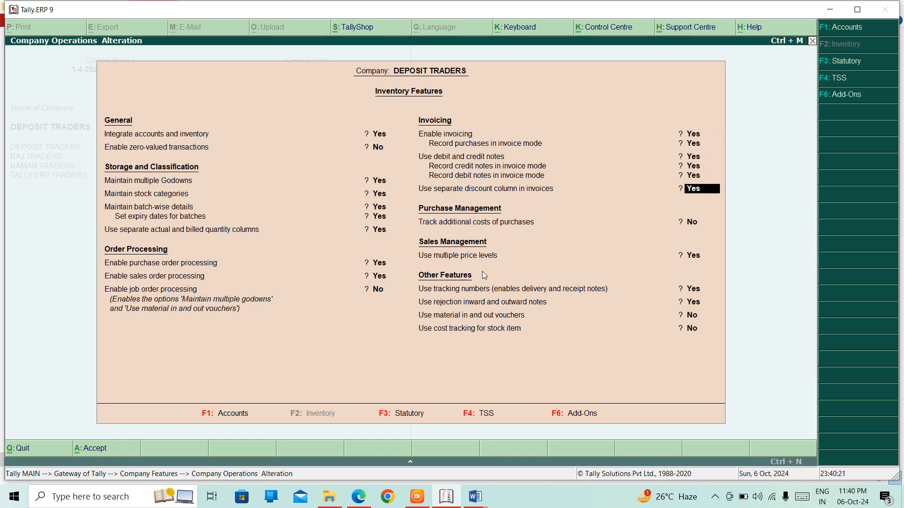
text(n)
key(Return)
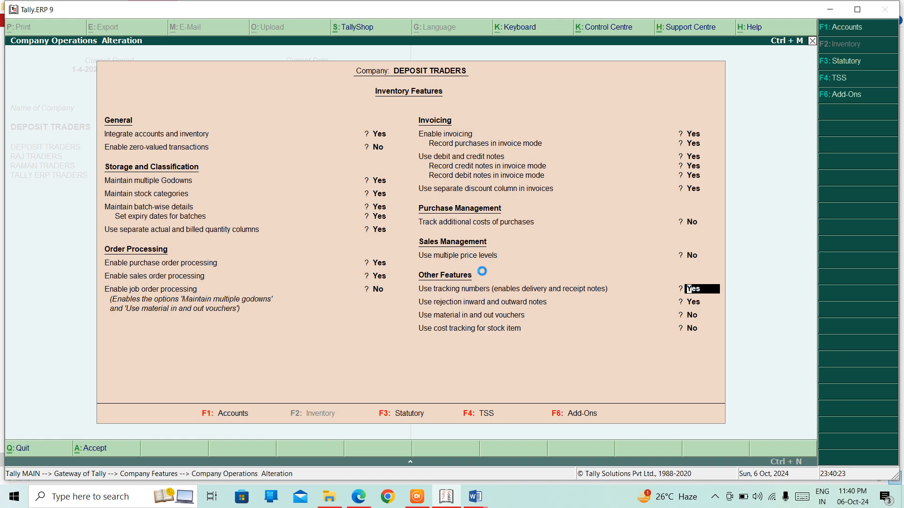
key(ctrl+a)
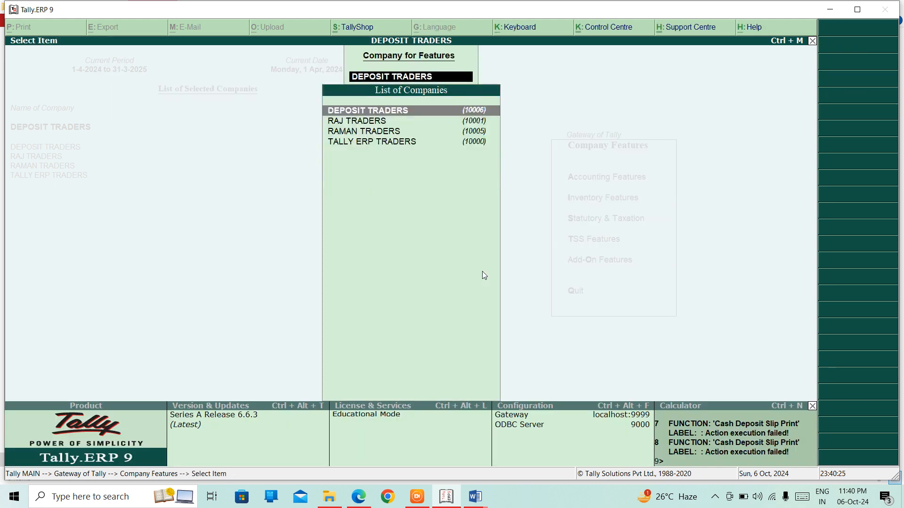
key(Escape)
key(Escape)
key(Escape)
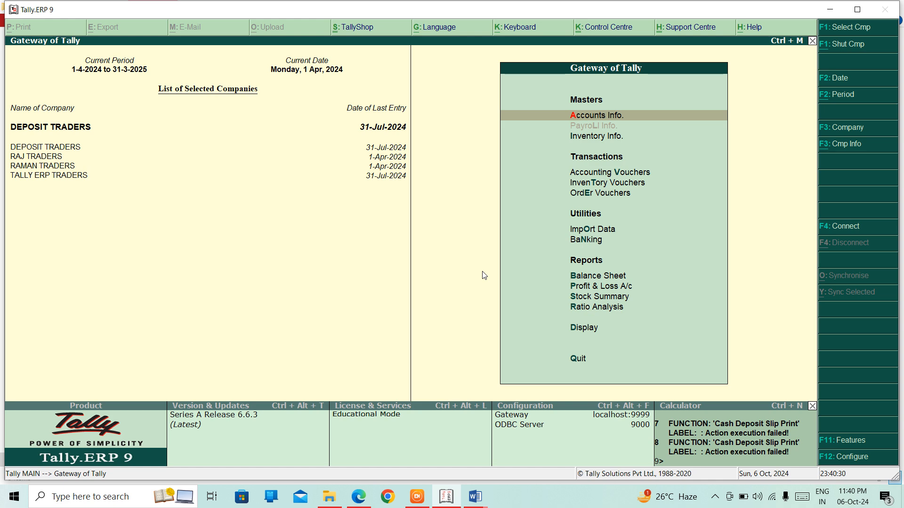
- Open a new purchase voucher to examine its quantity columns, and leave it without entering anything
key(Down)
key(Down)
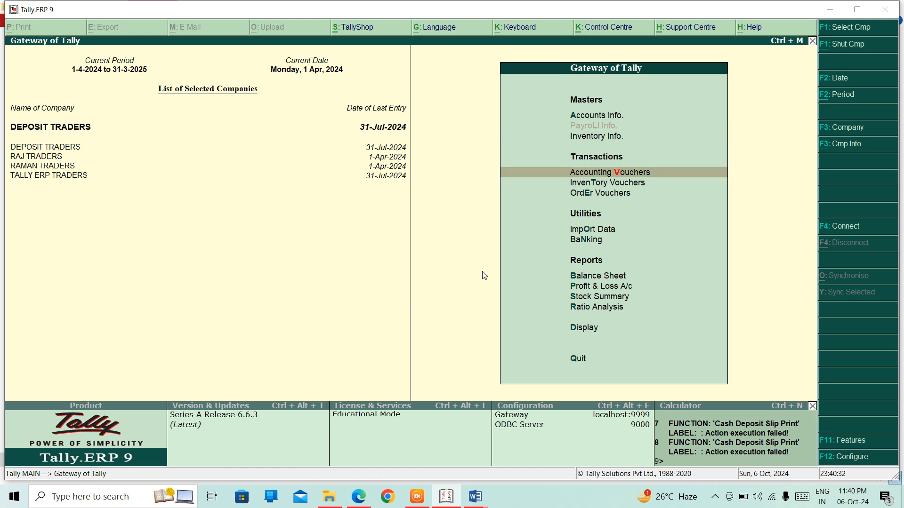
key(Return)
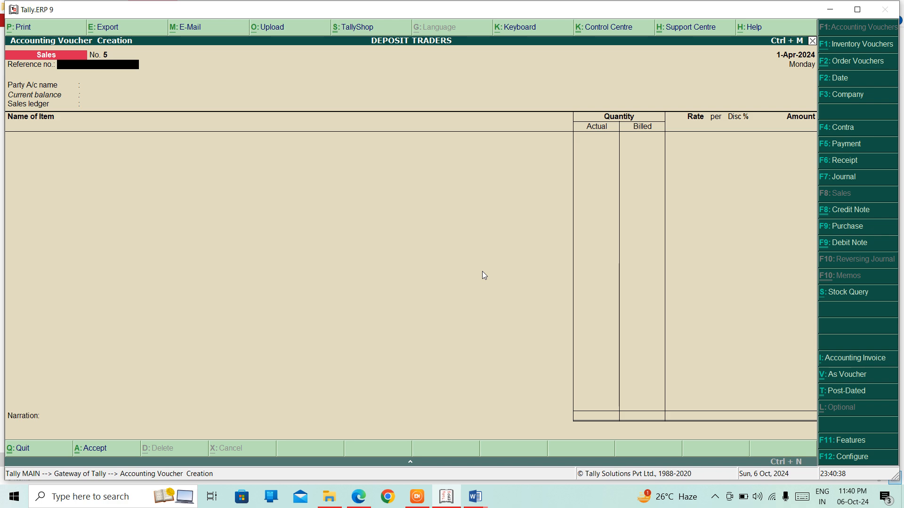
key(F9)
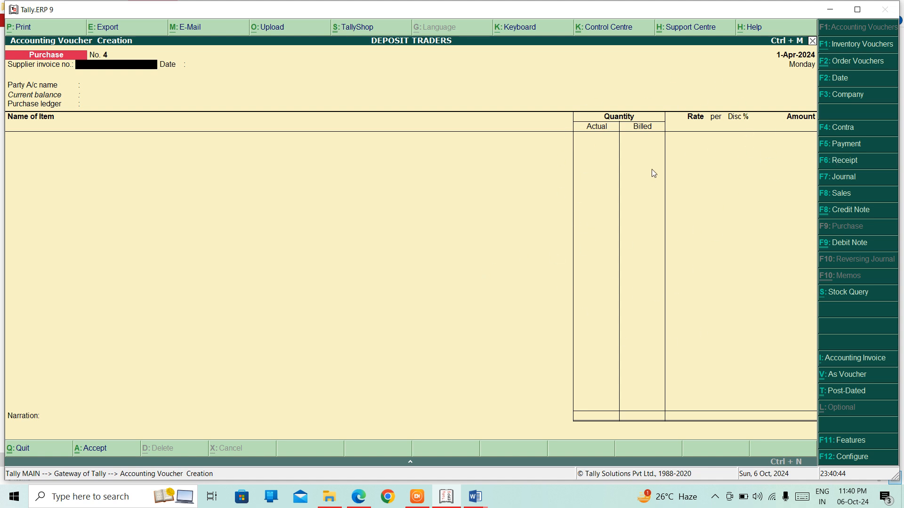
key(Escape)
key(Return)
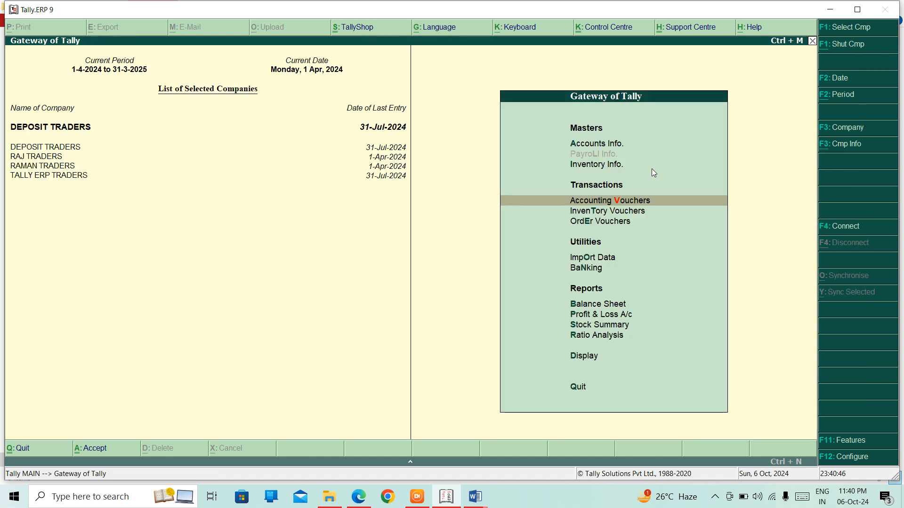
- Open the Day Book of DEPOSIT TRADERS from the display reports
key(Down)
key(Down)
key(Down)
key(Down)
key(Down)
key(Down)
key(Down)
key(Down)
key(Down)
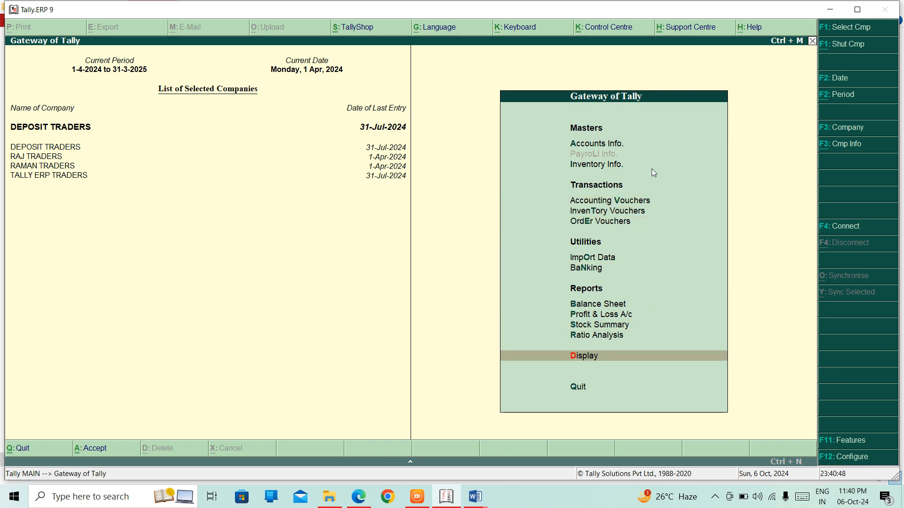
key(Return)
key(Down)
key(Return)
- Open purchase voucher no. 1 from the Day Book to examine its quantity layout, and return to the Gateway
key(Down)
key(Down)
key(Down)
key(Down)
key(Down)
key(Down)
key(Down)
key(Down)
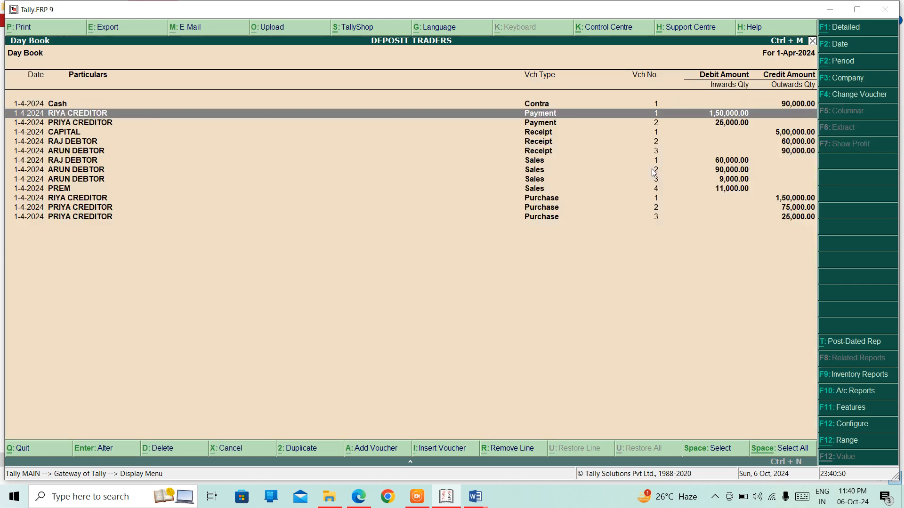
key(Down)
key(Down)
key(Return)
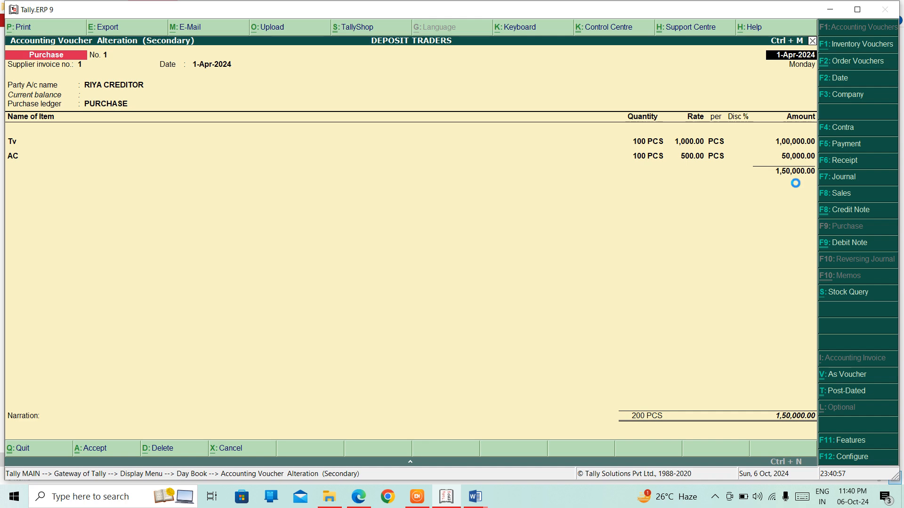
key(Escape)
key(Escape)
key(Escape)
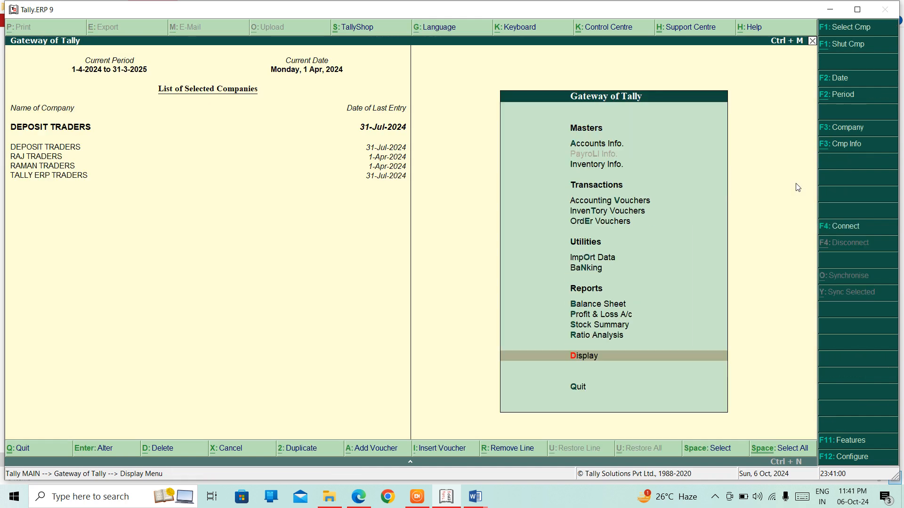
- Start a new purchase voucher with supplier invoice no. 12 dated 1-Apr-2024
key(Up)
key(Up)
key(Up)
key(Up)
key(Up)
key(Up)
key(Up)
key(Up)
key(Up)
key(Return)
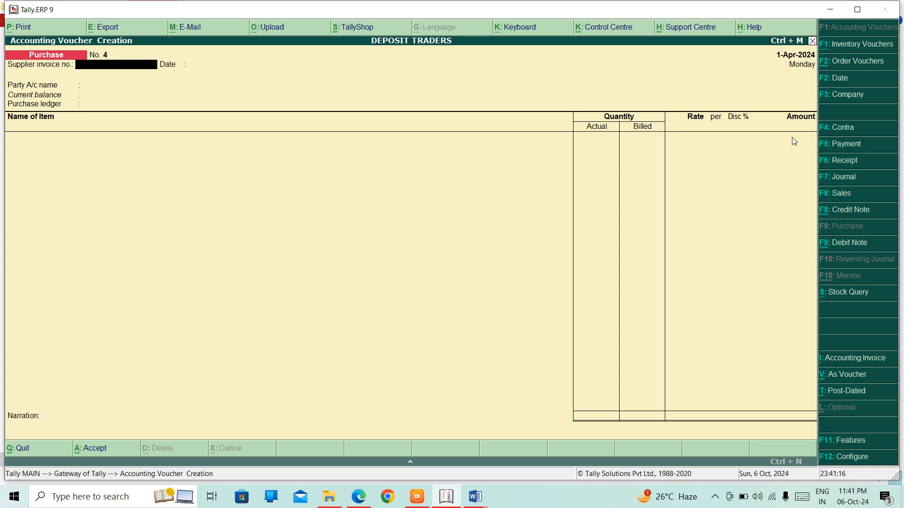
text(12)
key(Return)
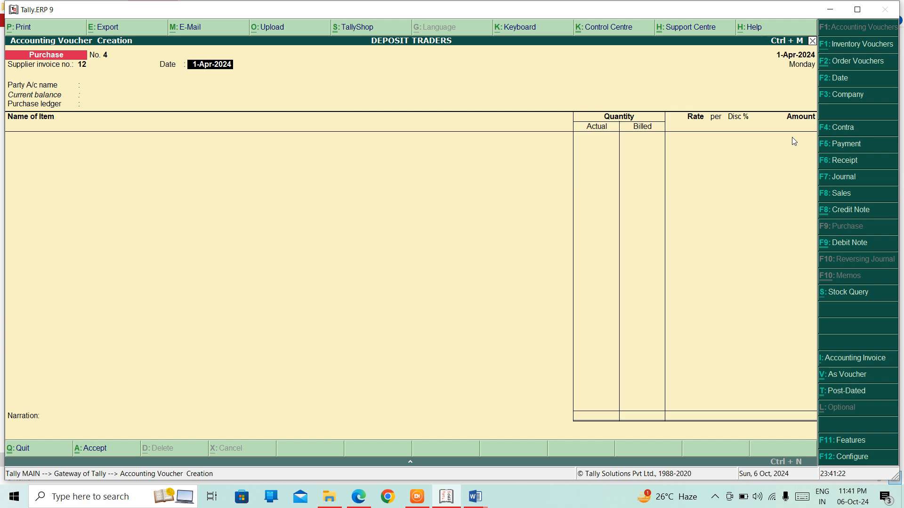
key(Return)
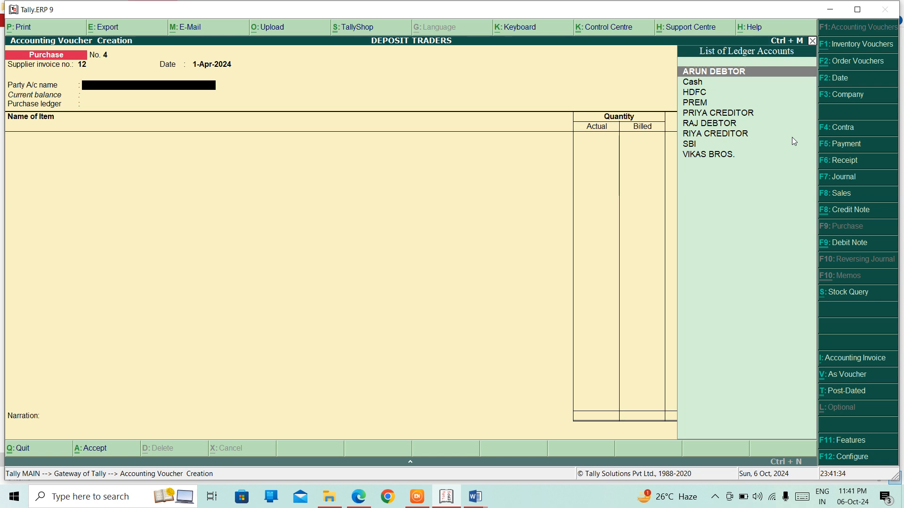
- Create the party ledger Yash Traders under Sundry Creditors from within the purchase voucher and save it
key(alt+c)
text(Yash)
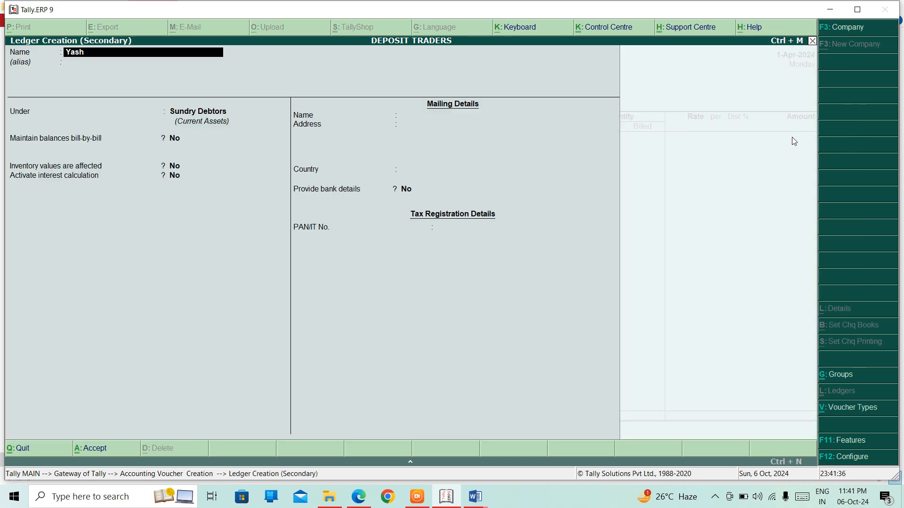
text( Traders)
key(Return)
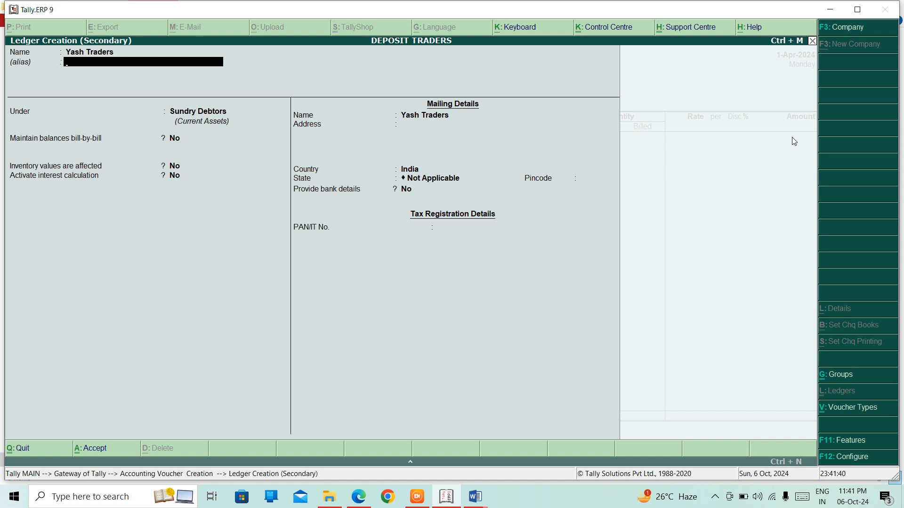
key(Return)
text(cre)
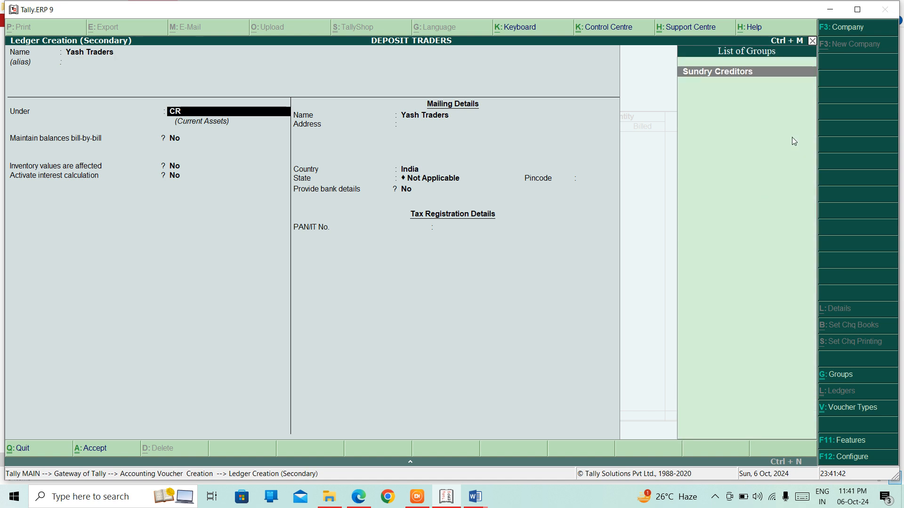
key(Return)
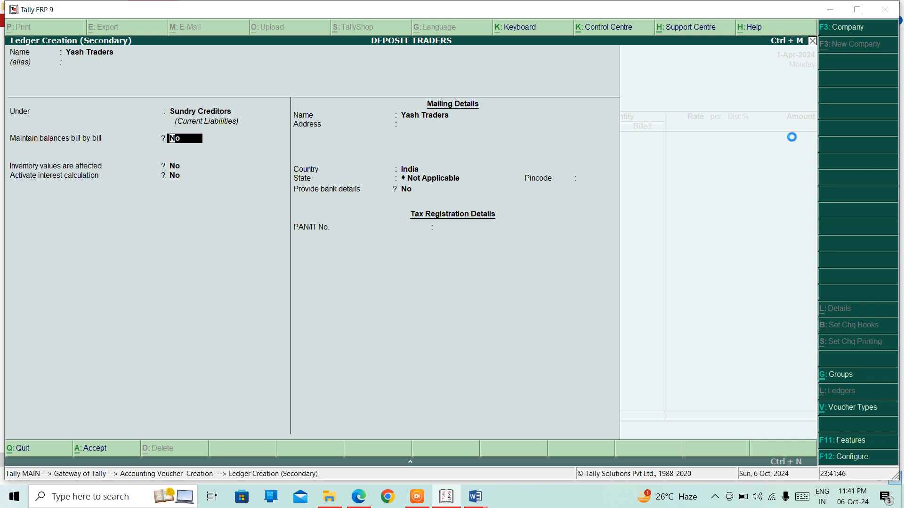
key(ctrl+a)
- Complete the party details with the supplier's address and state Delhi, leaving receipt and order references empty, and choose the PURCHASE ledger
key(Return)
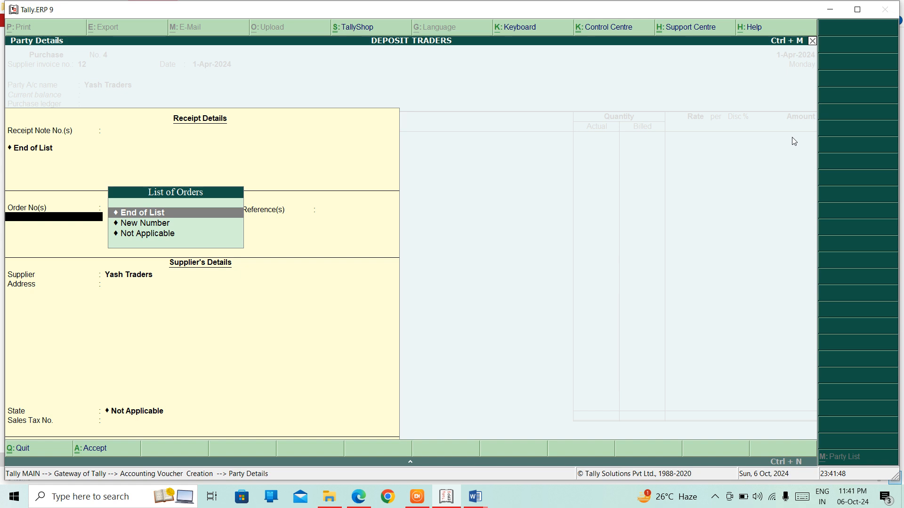
key(Return)
key(Return)
key(Return)
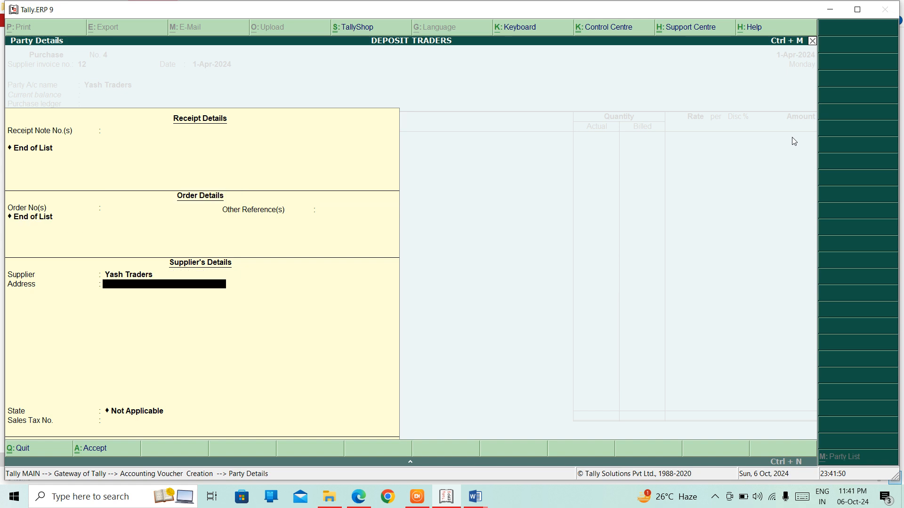
text(TILAK NAGAR)
key(Return)
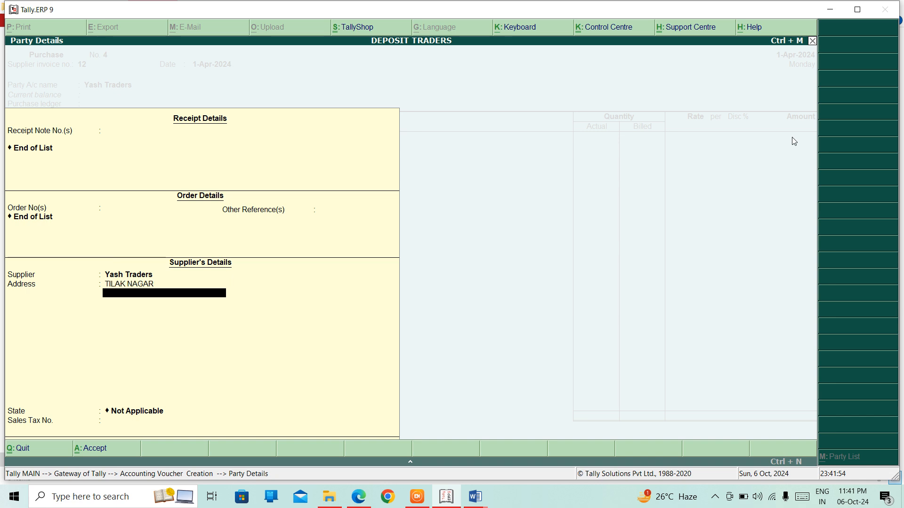
key(Return)
text(del)
key(Return)
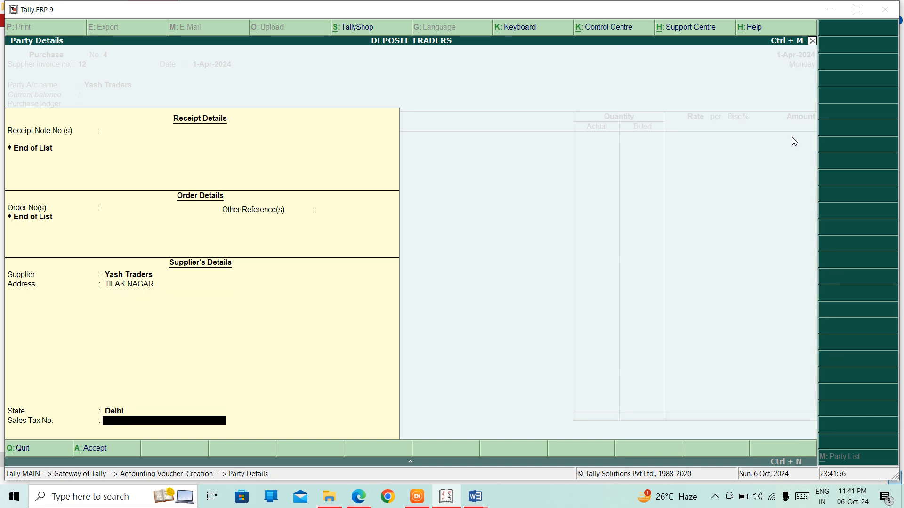
key(Return)
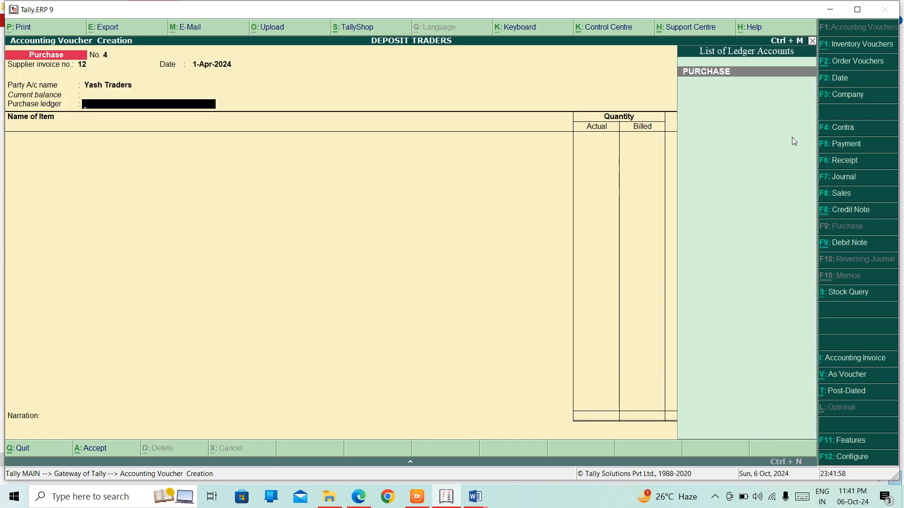
key(Return)
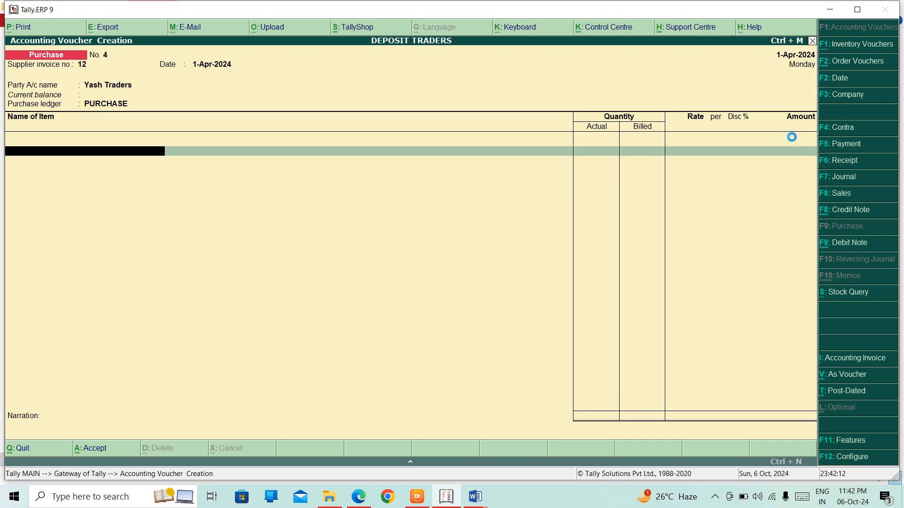
- Create and save the stock item COMPUTER under the ELECTRONICS group with PCS as its unit, from within the purchase voucher
key(alt+c)
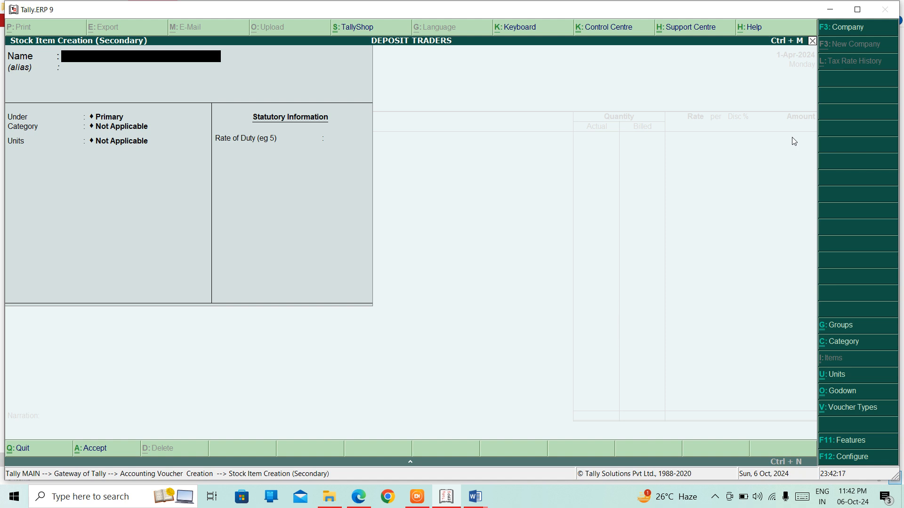
text(COMPUTER)
key(Return)
key(Return)
key(Down)
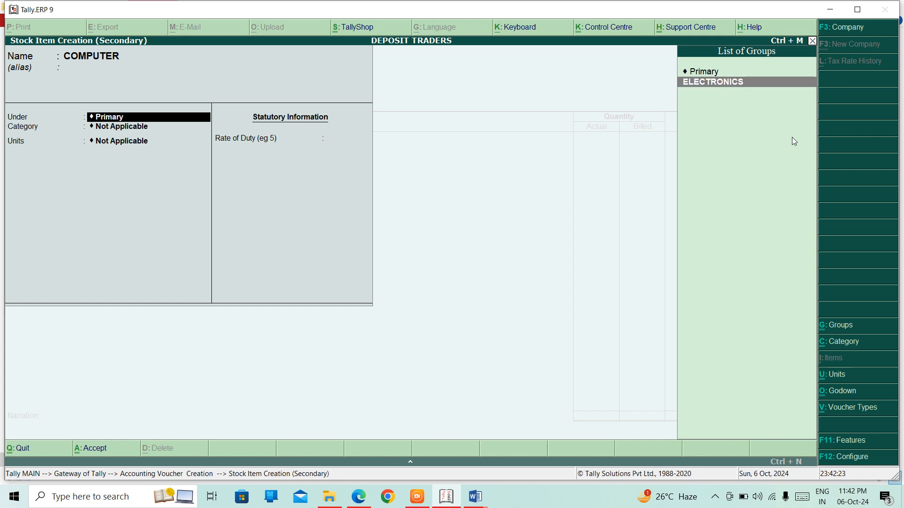
key(Return)
key(Return)
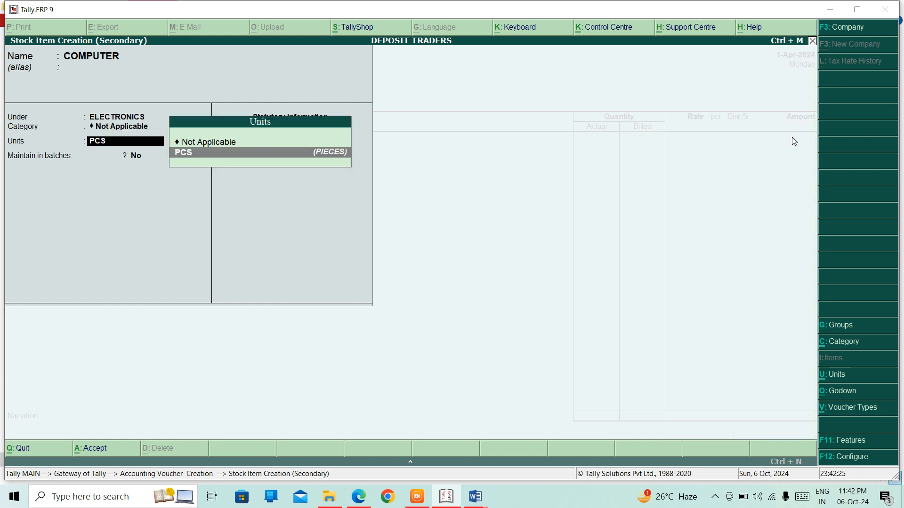
key(Return)
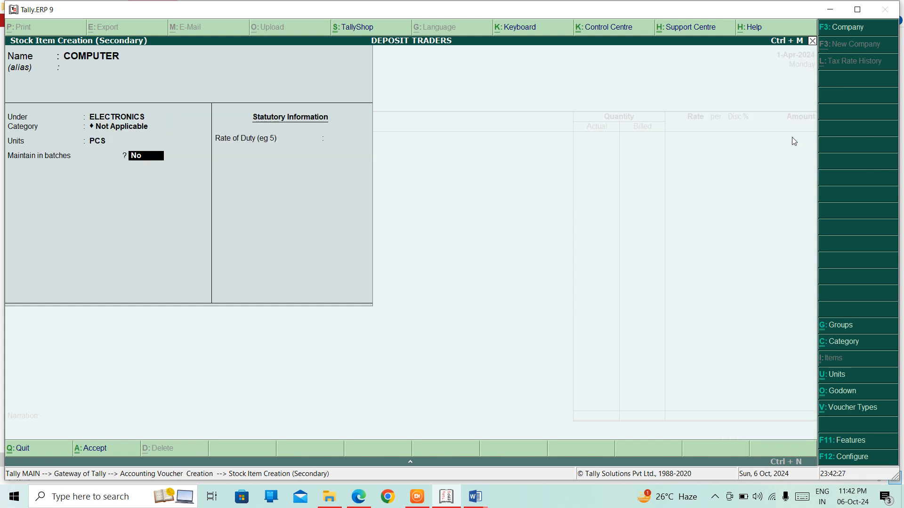
key(ctrl+a)
- Allocate COMPUTER to the DELHI godown without tracking or order number, with actual quantity 500 PCS and billed quantity 450 PCS
key(Return)
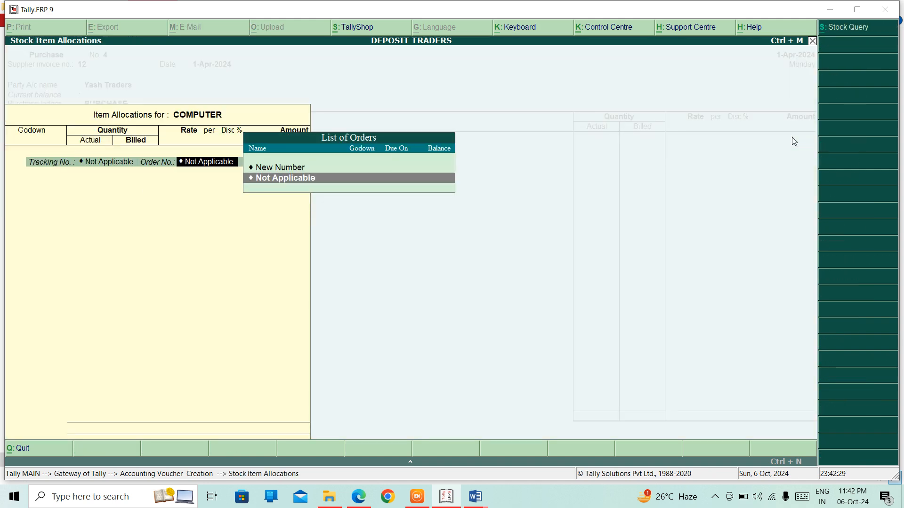
key(Return)
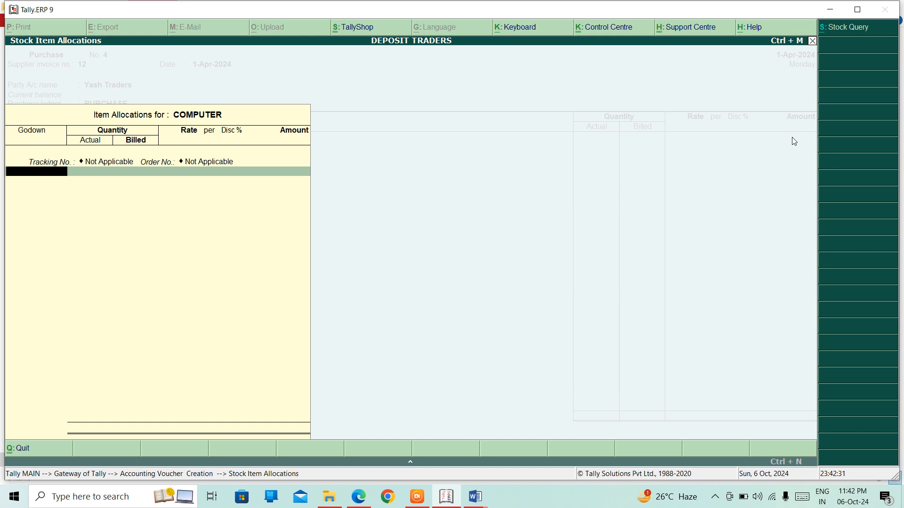
text(d)
key(Return)
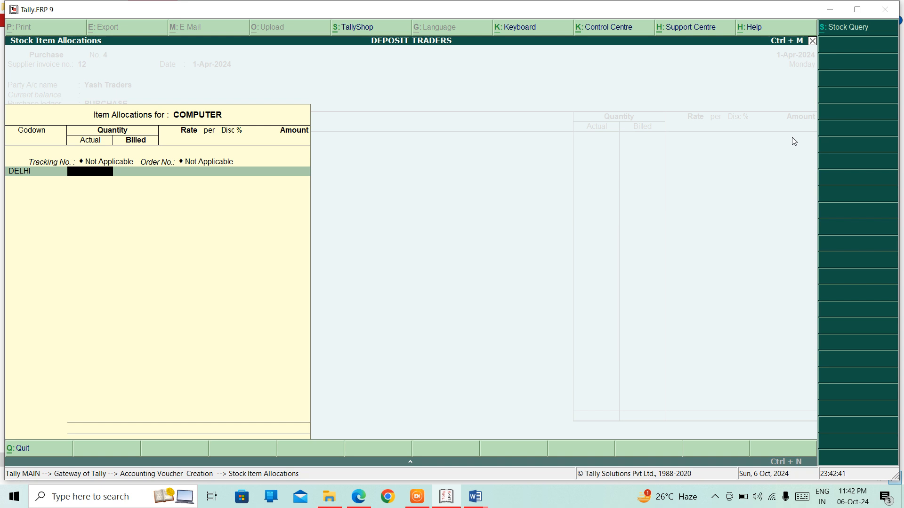
text(00)
key(Return)
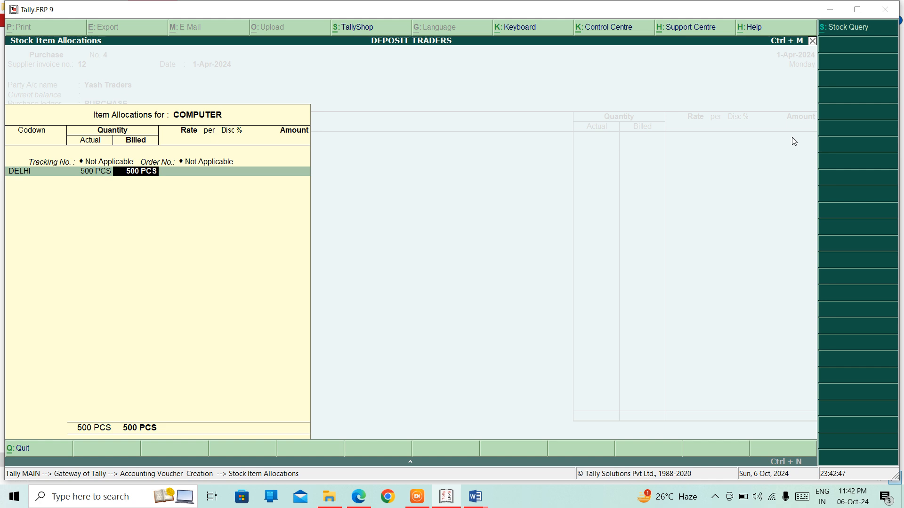
text(450)
key(Return)
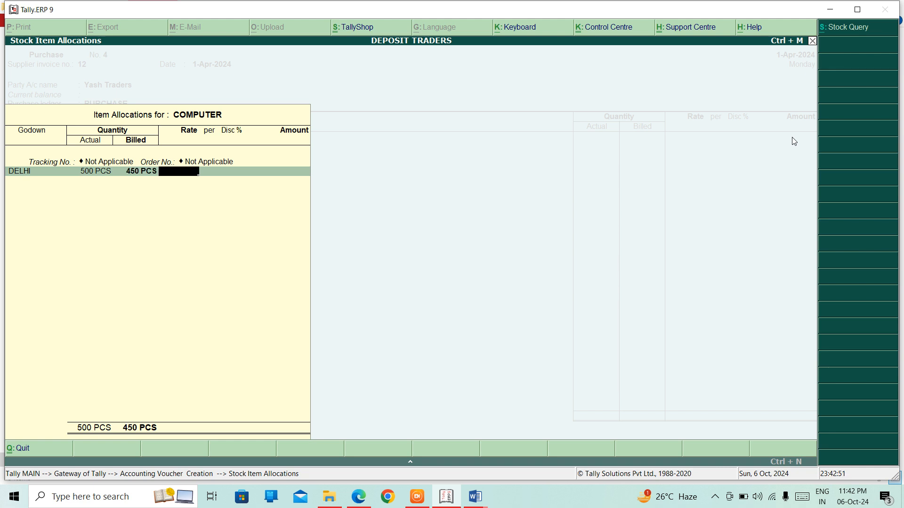
- Set the COMPUTER rate to 100 per PCS without a discount and complete the item allocation
text(9)
key(BackSpace)
text(100)
key(Return)
key(Return)
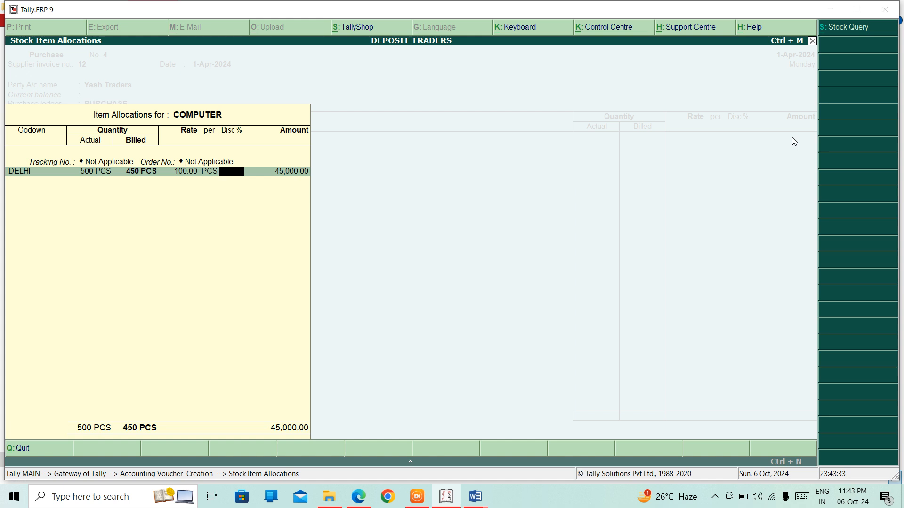
key(Return)
key(Return)
key(Return)
key(Return)
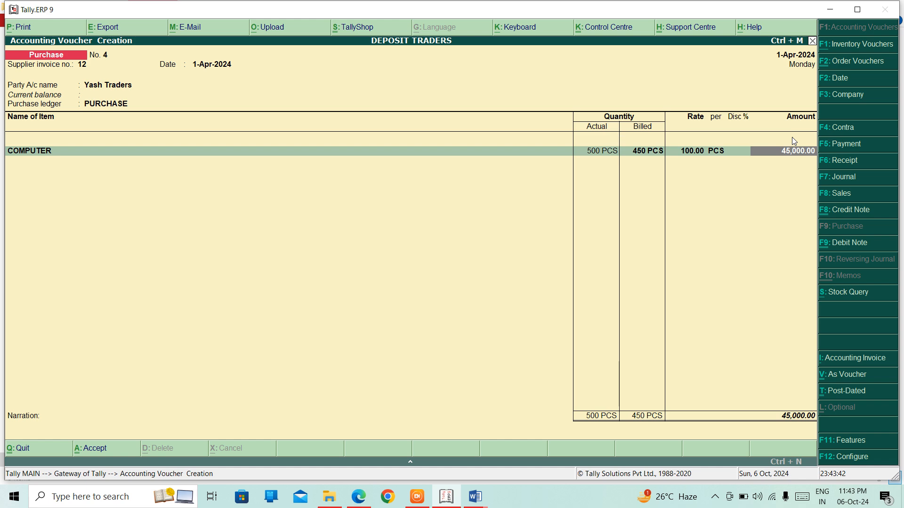
- End the item list, enter the narration BEING PURCHASED COMPUTERS FROM YASH TRADERS, and save the purchase voucher
key(Return)
key(Return)
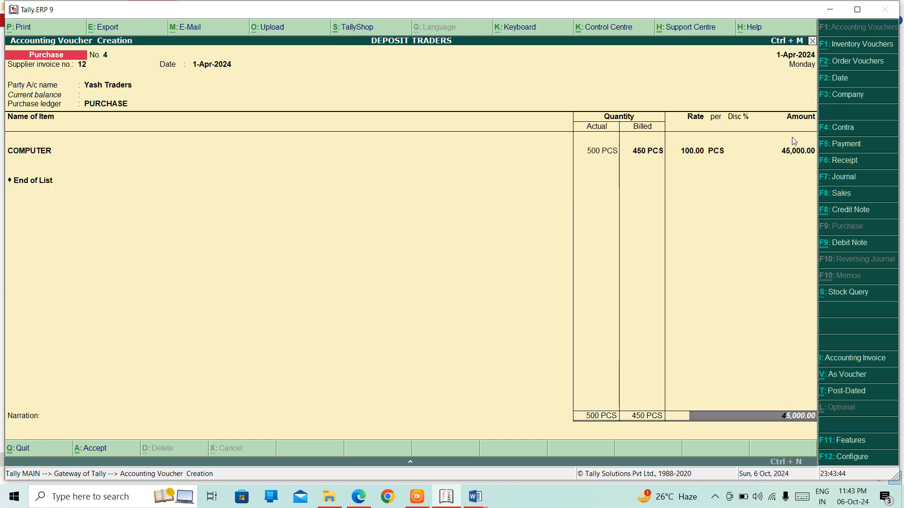
key(Return)
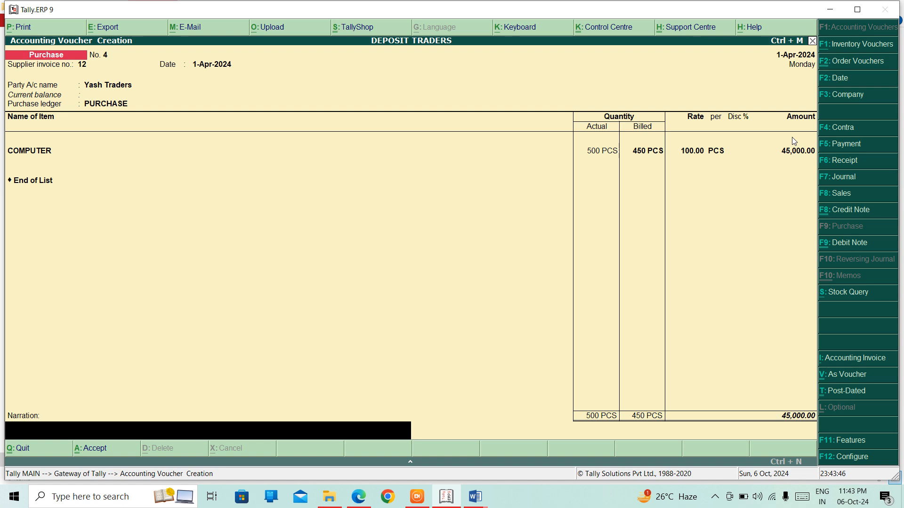
text(BEING PURCHASED COMPUTE)
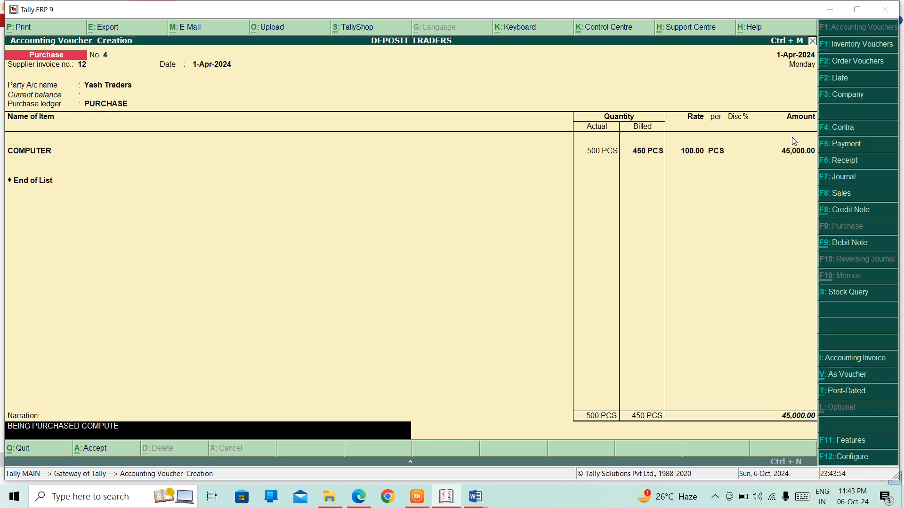
text(RS FROM YASH TRADERS)
key(Return)
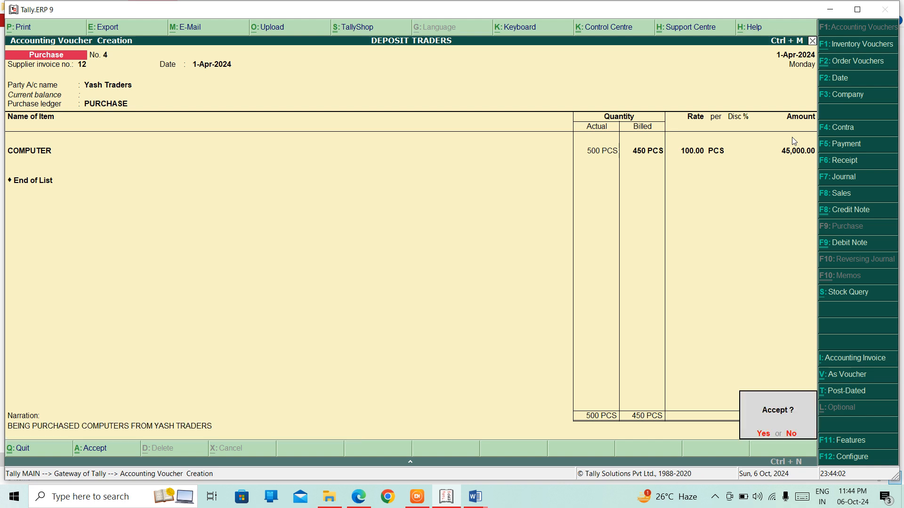
key(Return)
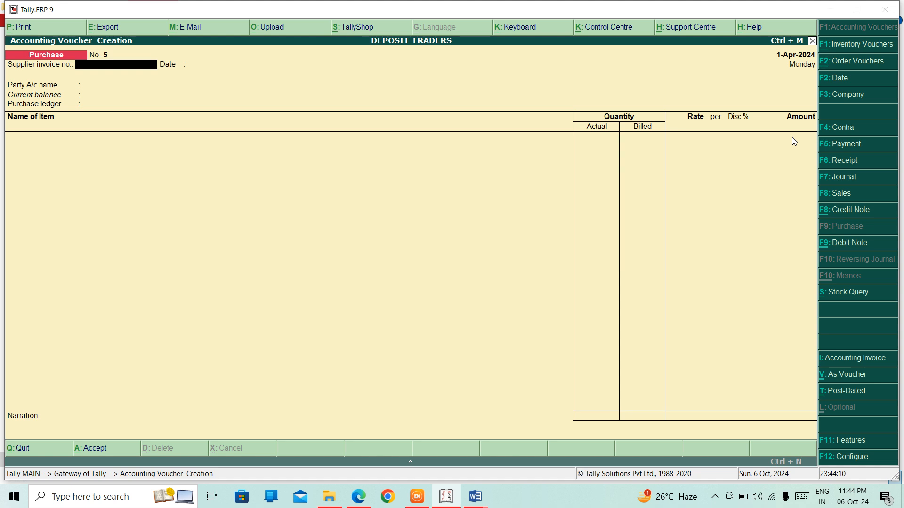
- Leave voucher entry and open the Profit & Loss A/c report from the Gateway
key(Escape)
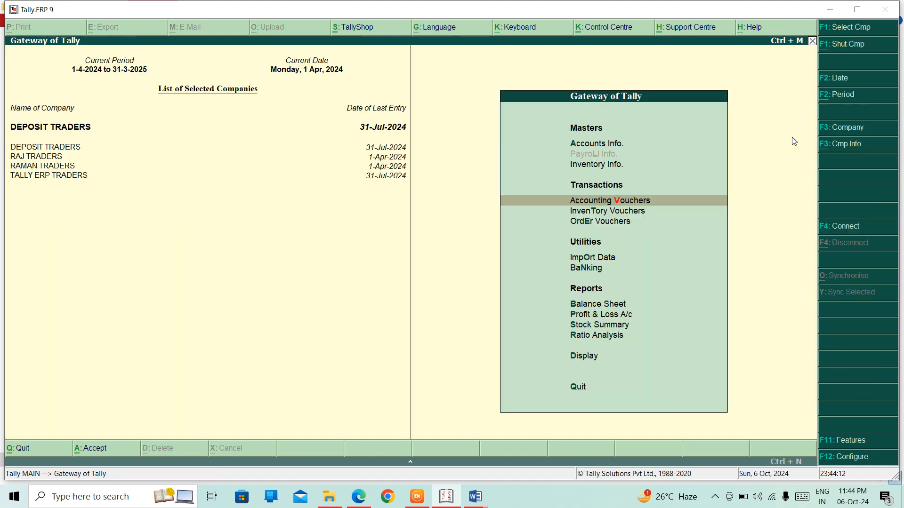
key(Down)
key(Down)
key(Down)
key(Down)
key(Down)
key(Down)
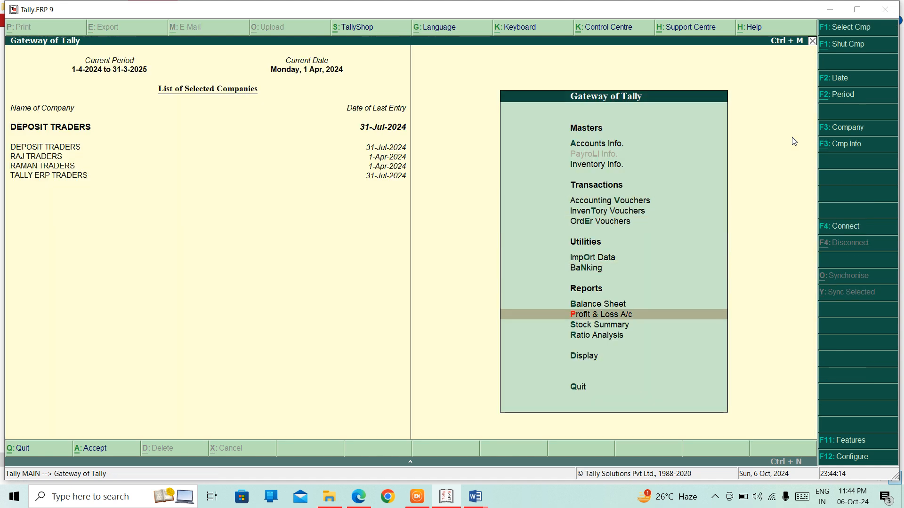
key(Return)
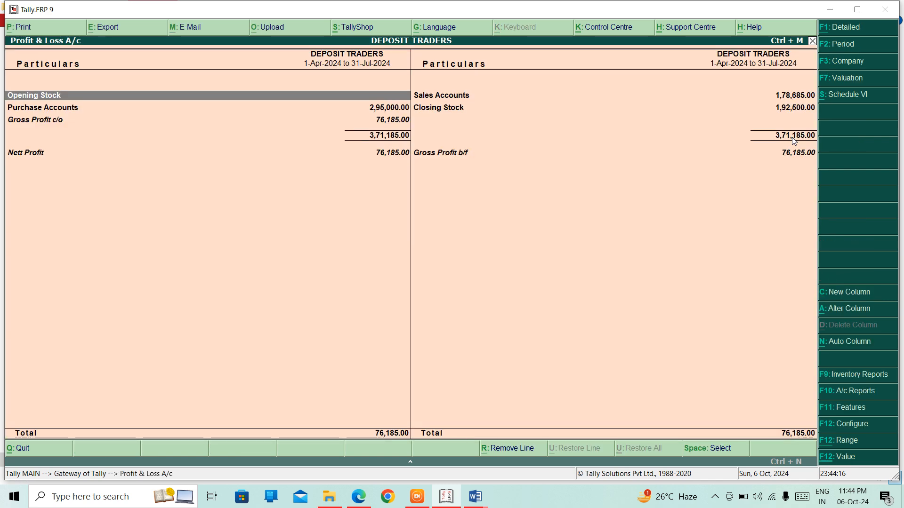
- Drill down through Purchase Accounts to the PURCHASE ledger vouchers and set their period from 1-4-2024 to 31-7-2024
key(Down)
key(Return)
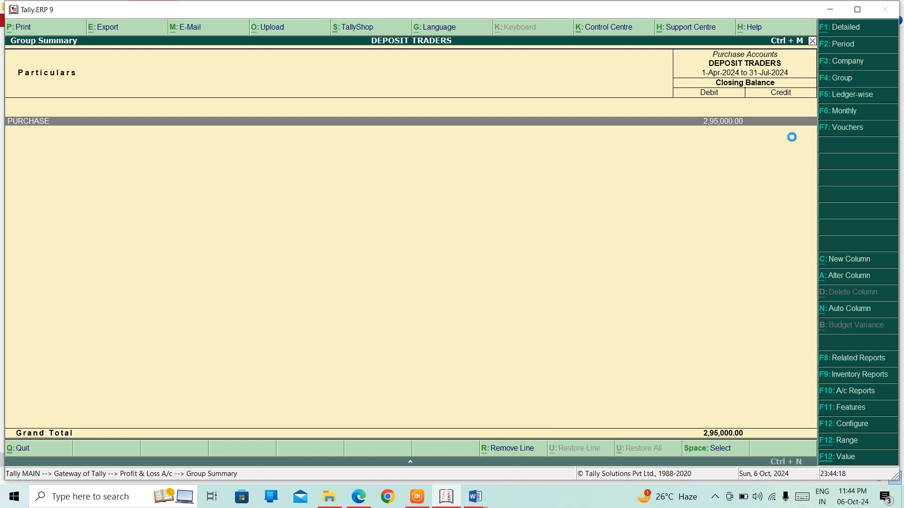
key(Return)
key(Return)
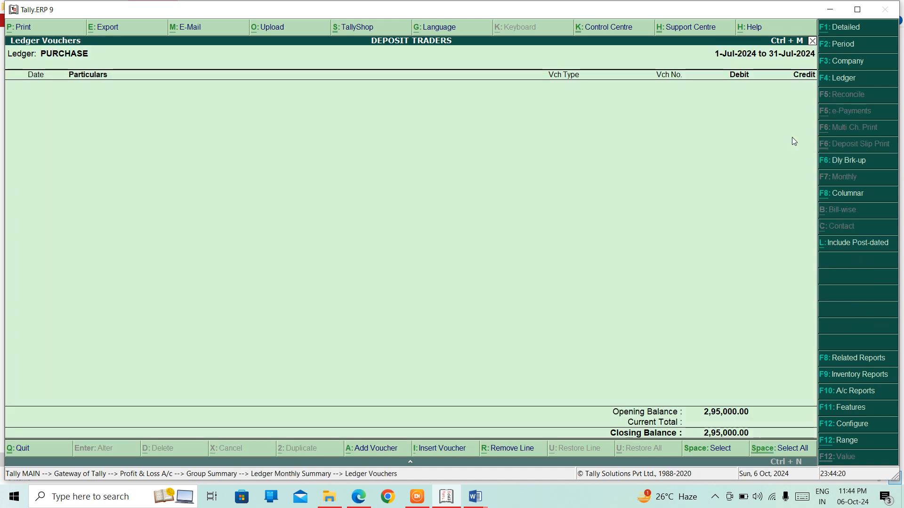
key(F2)
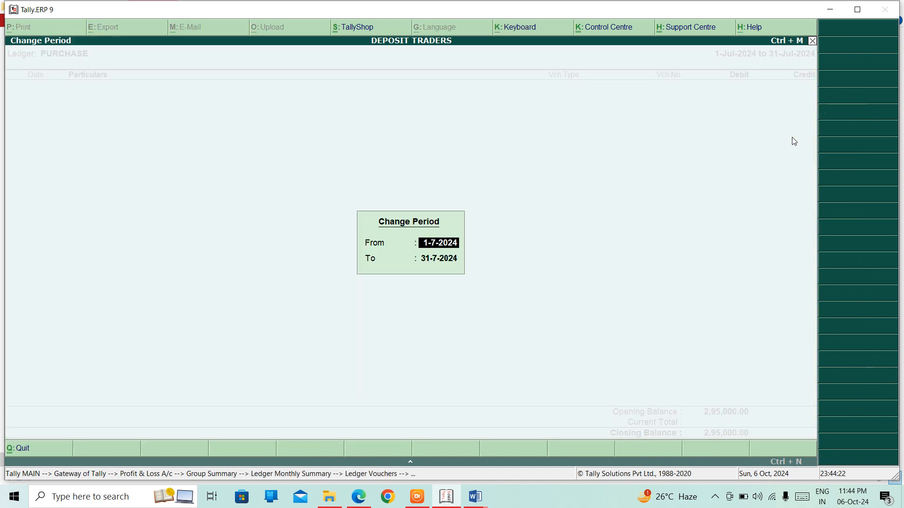
text(1-4-2024)
key(Return)
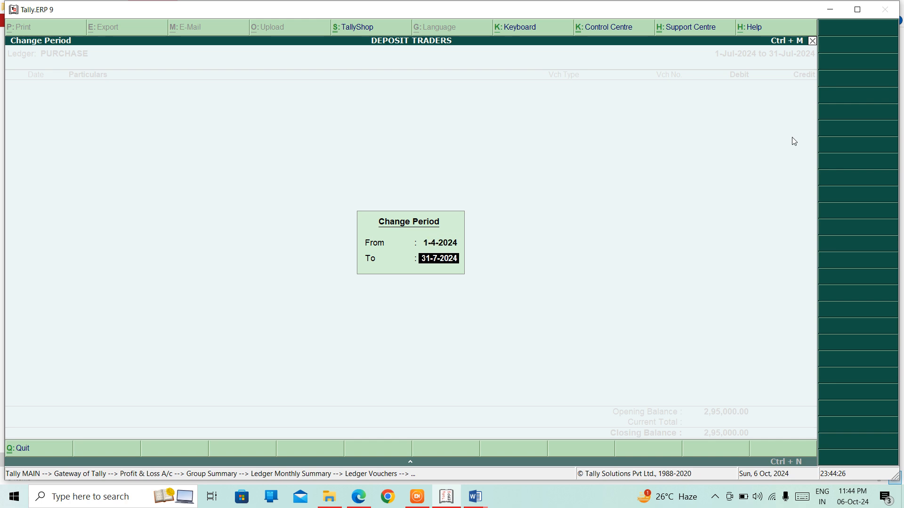
key(Return)
- Open the Yash Traders purchase voucher to check its actual and billed quantities, and return to the Gateway
key(Down)
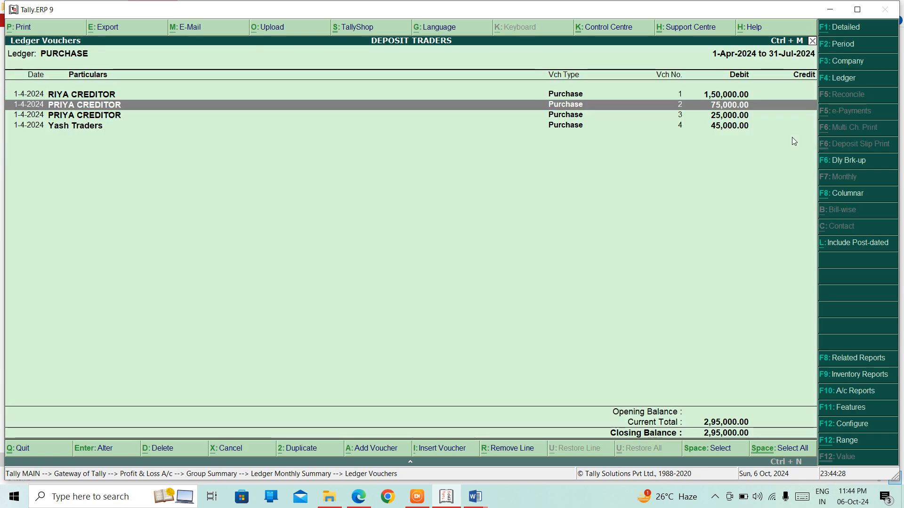
key(Down)
key(Down)
key(Return)
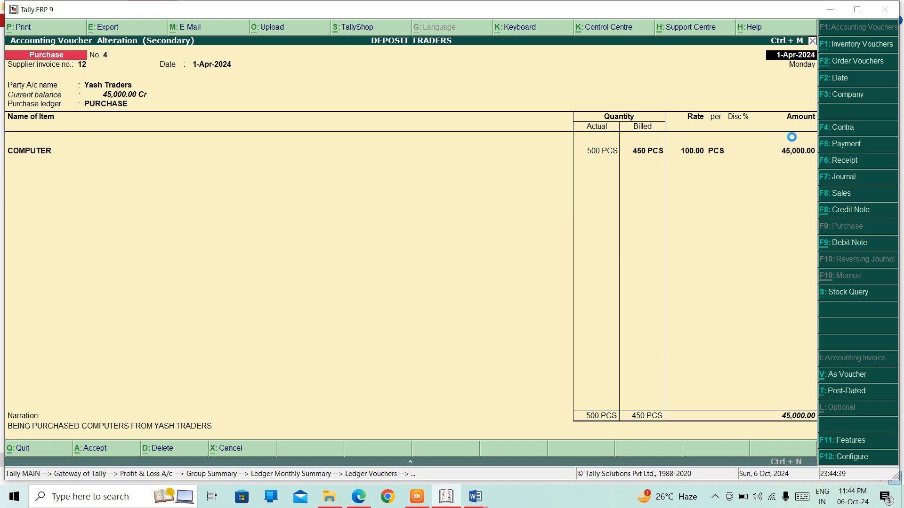
key(Escape)
key(Escape)
key(Escape)
key(Escape)
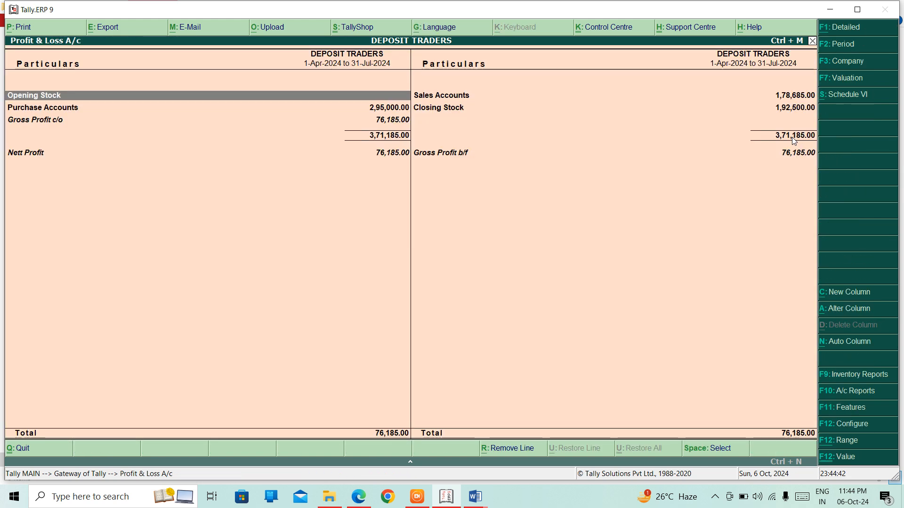
key(Escape)
- Open the Inventory Books list among the display reports
key(Down)
key(Down)
key(Down)
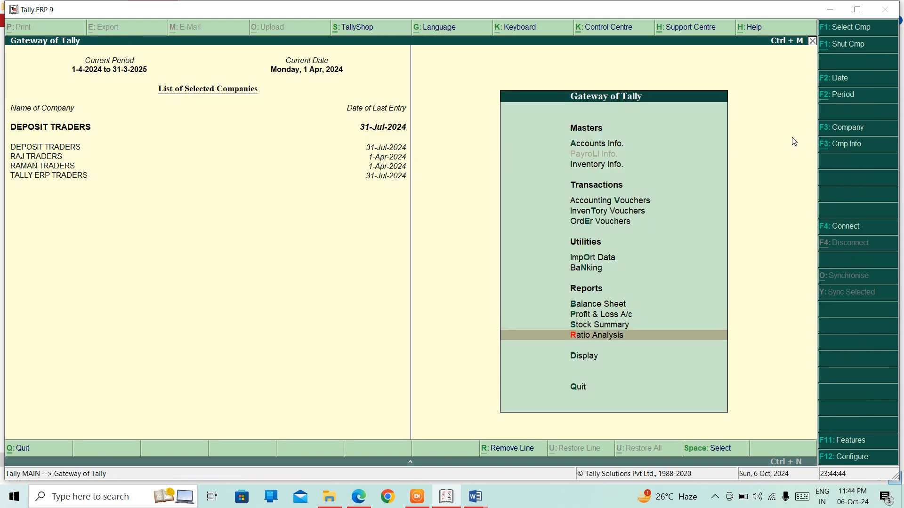
key(Return)
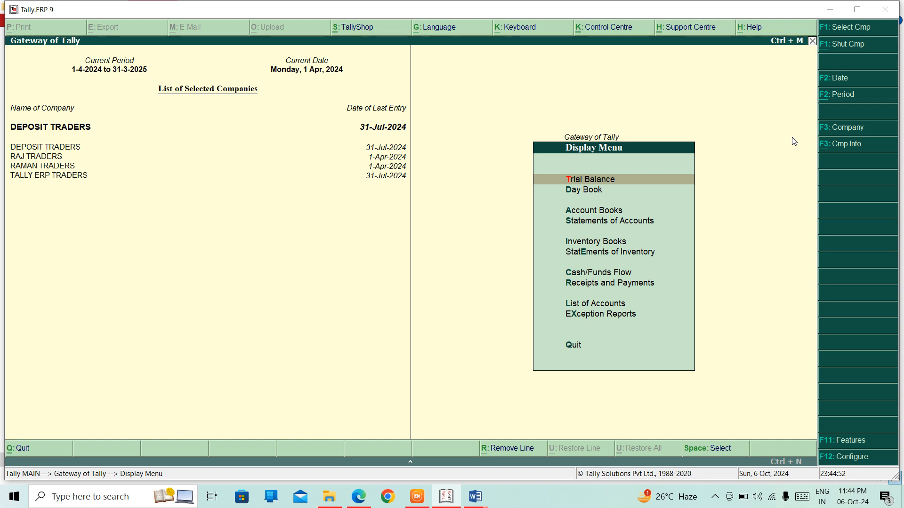
key(Down)
key(Down)
key(Down)
key(Down)
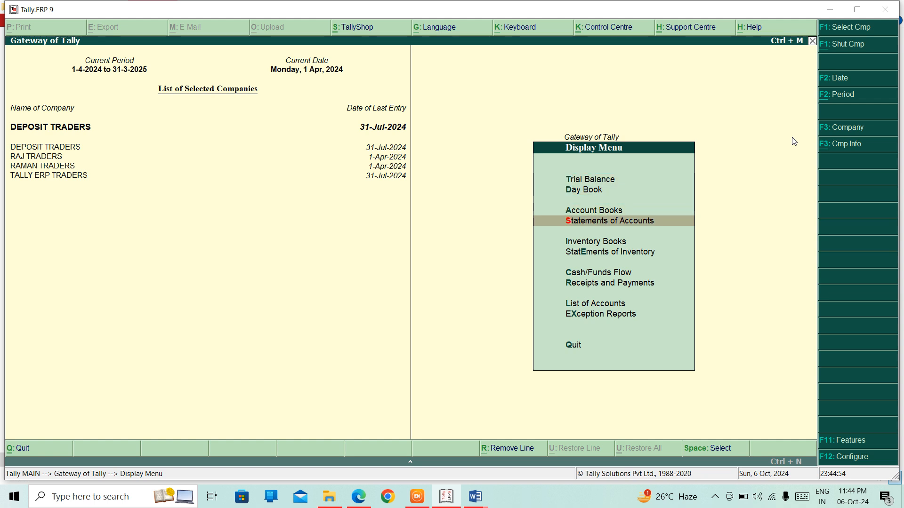
key(Return)
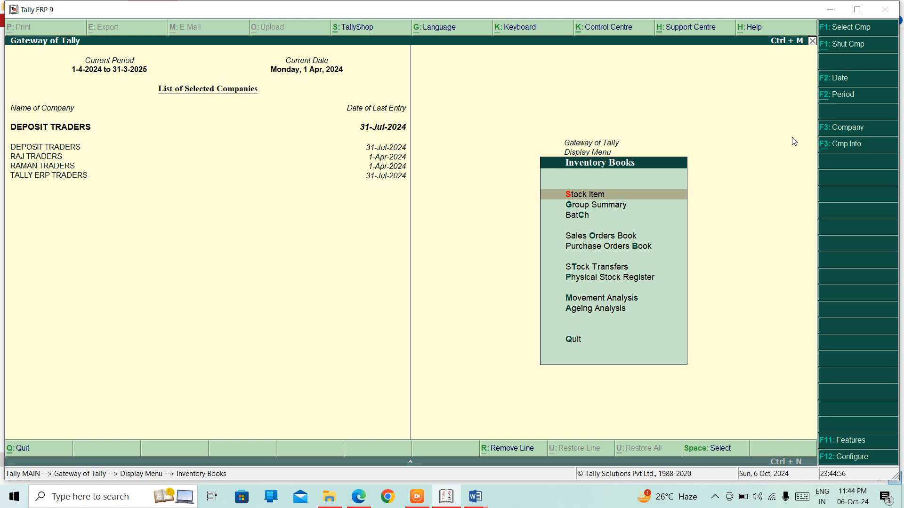
- Show the group summary of the ELECTRONICS stock group
key(Down)
key(Return)
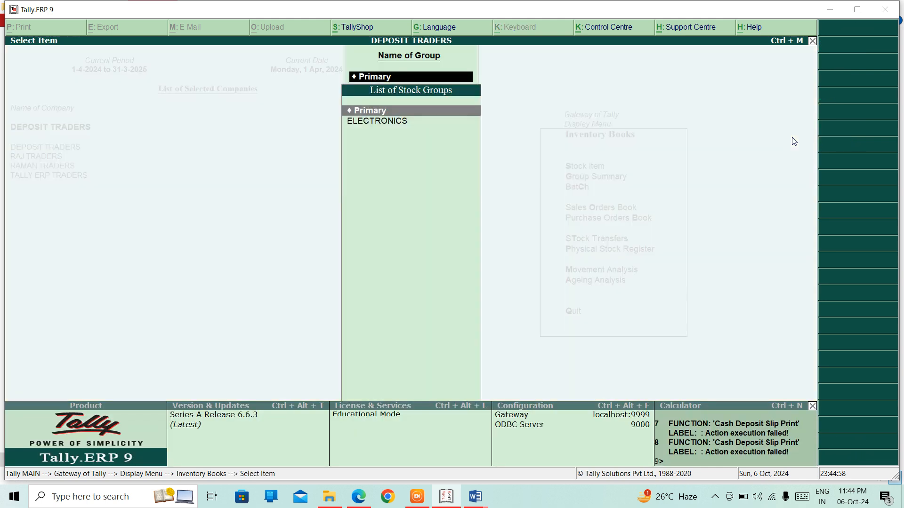
key(Down)
key(Return)
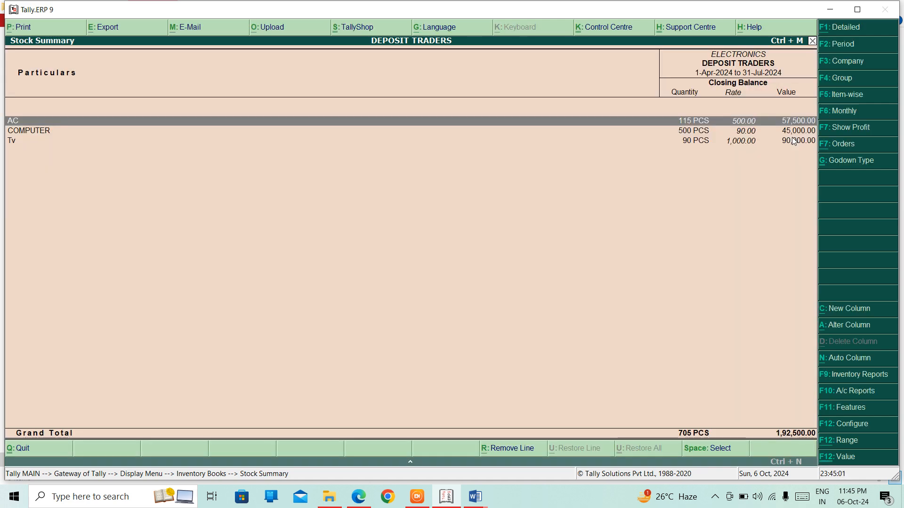
- Drill down from the COMPUTER stock item to its July stock vouchers
key(Down)
key(Return)
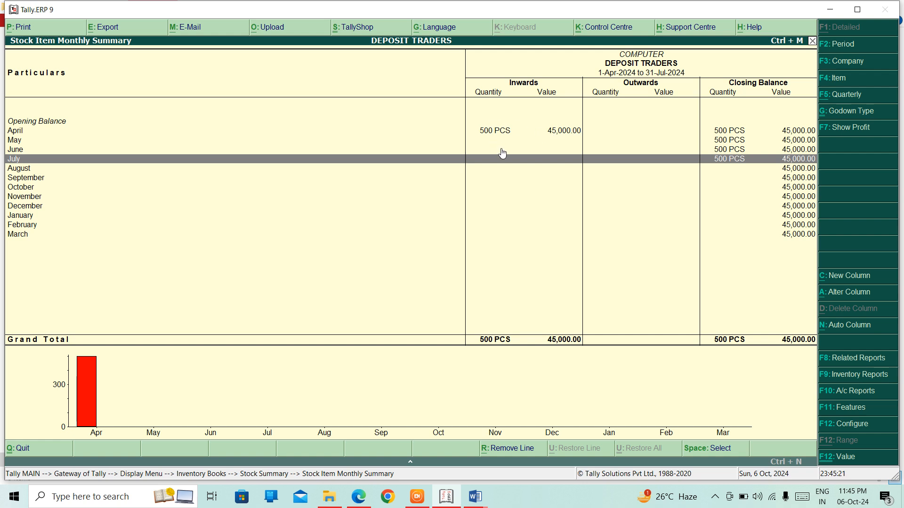
key(Return)
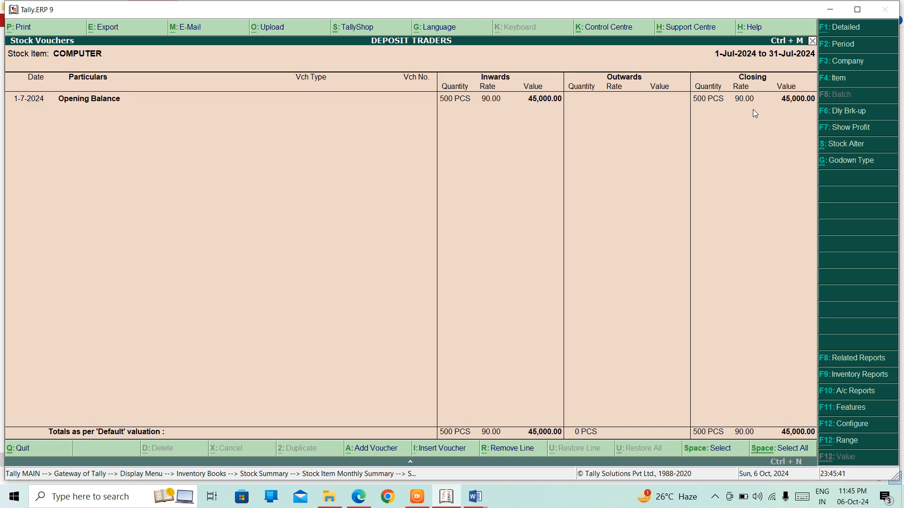
- Start printing the COMPUTER item register, setting the format to Detailed and the vouchers to show to Inward Entries Only
key(alt+p)
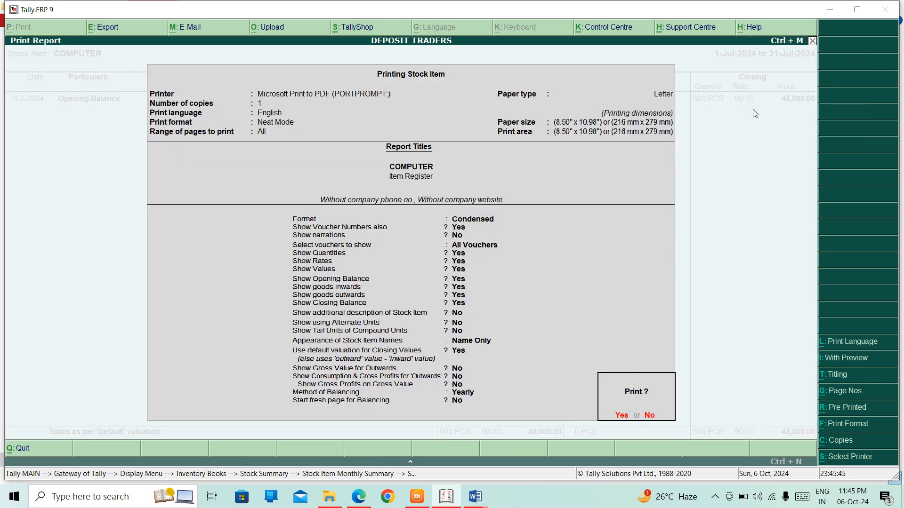
key(n)
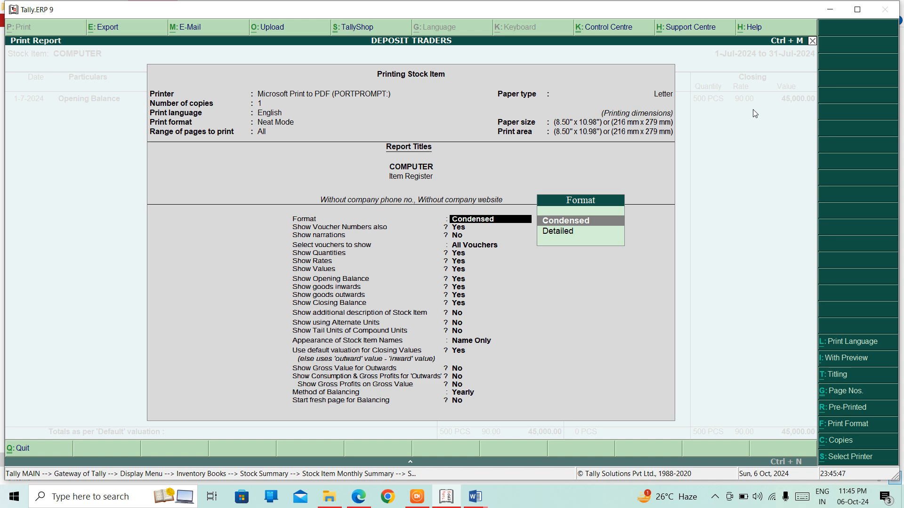
key(Down)
key(Return)
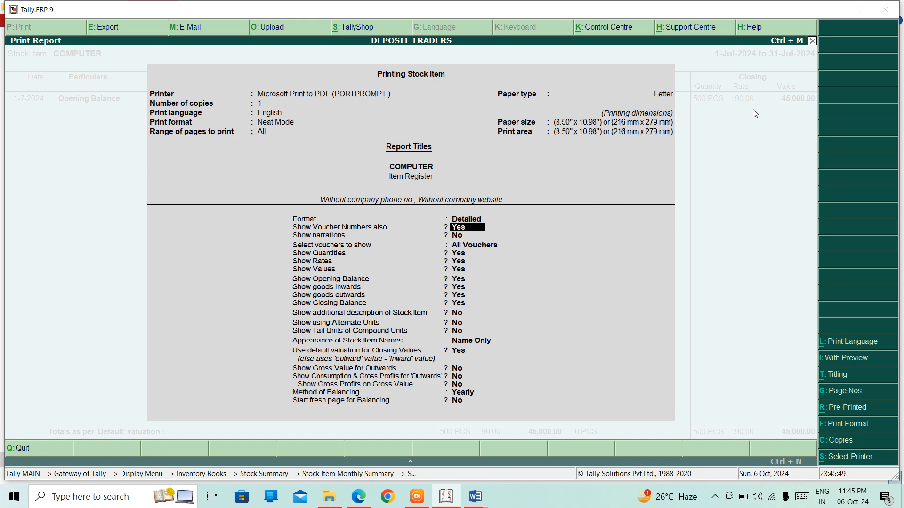
key(Return)
key(Return)
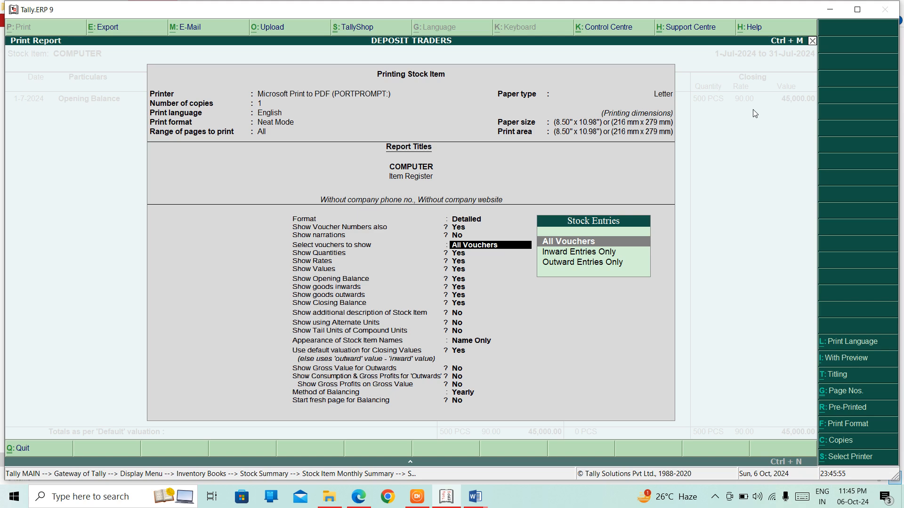
key(Down)
key(Down)
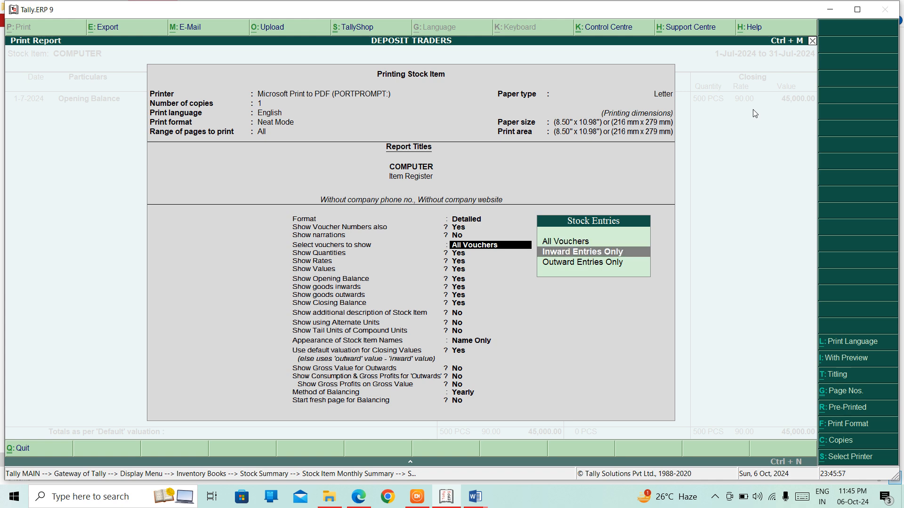
key(Up)
key(Return)
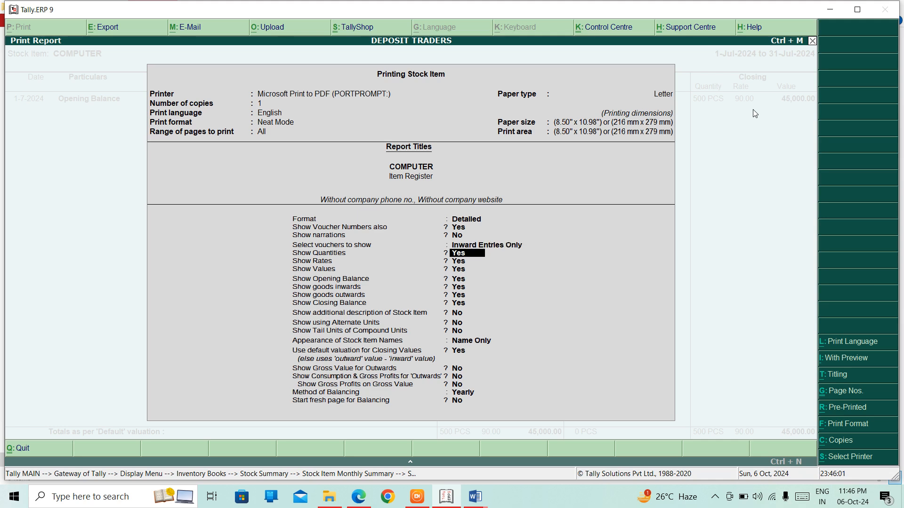
- Accept the remaining print options as they are, keeping Name Only for the appearance of stock item names
key(Return)
key(Return)
key(Return)
key(Return)
key(Return)
key(Return)
key(Return)
key(Return)
key(Return)
key(Return)
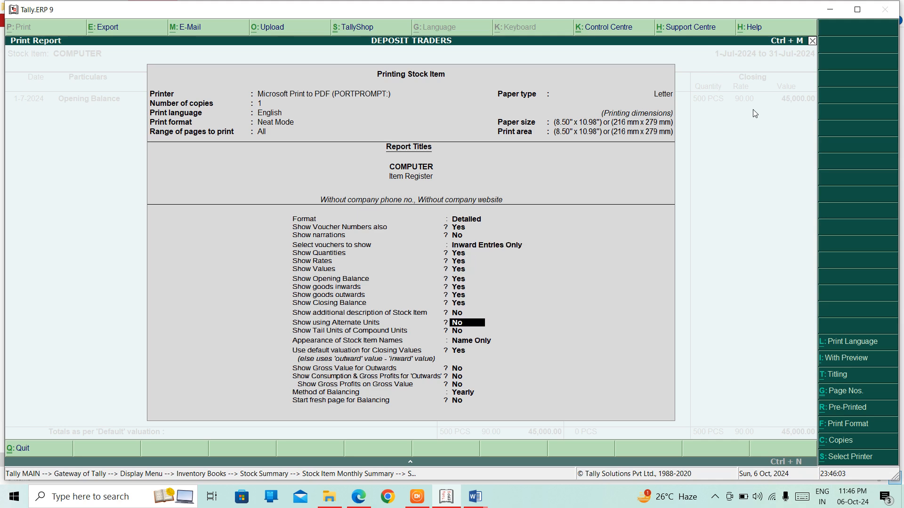
key(Down)
key(Down)
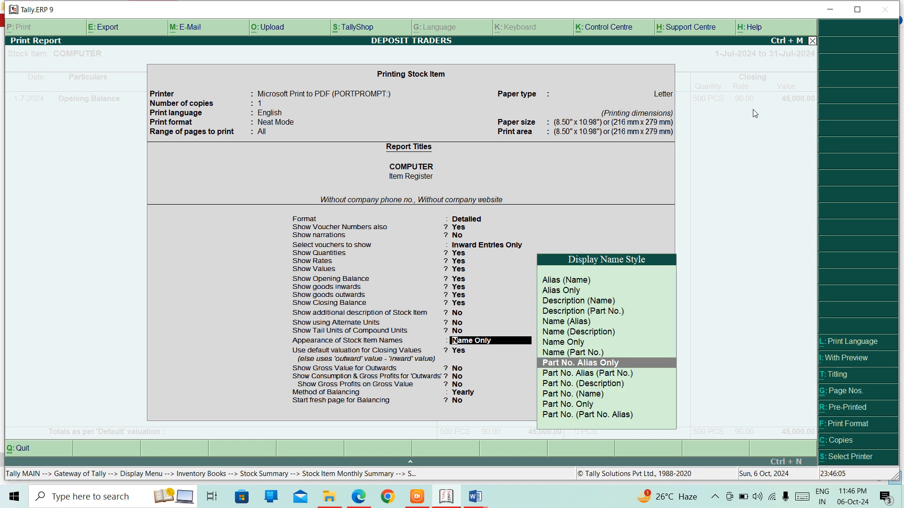
key(Up)
key(Up)
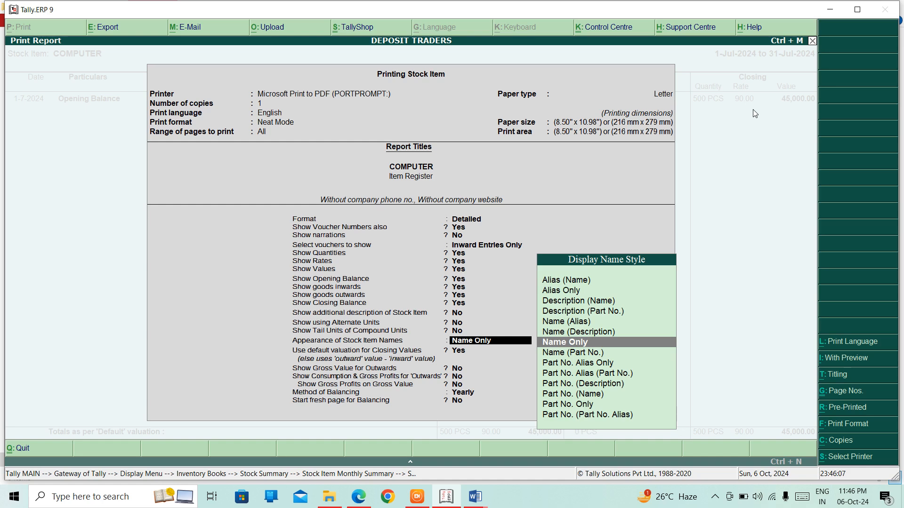
key(Return)
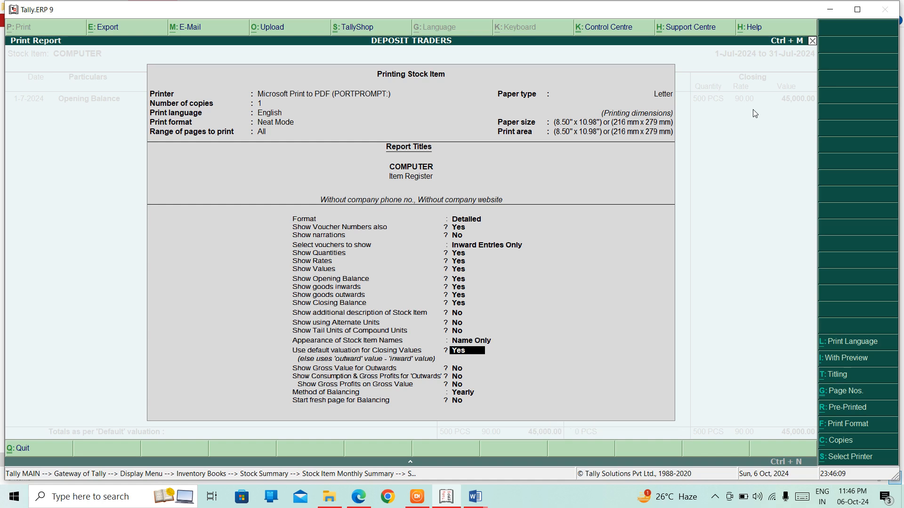
key(Return)
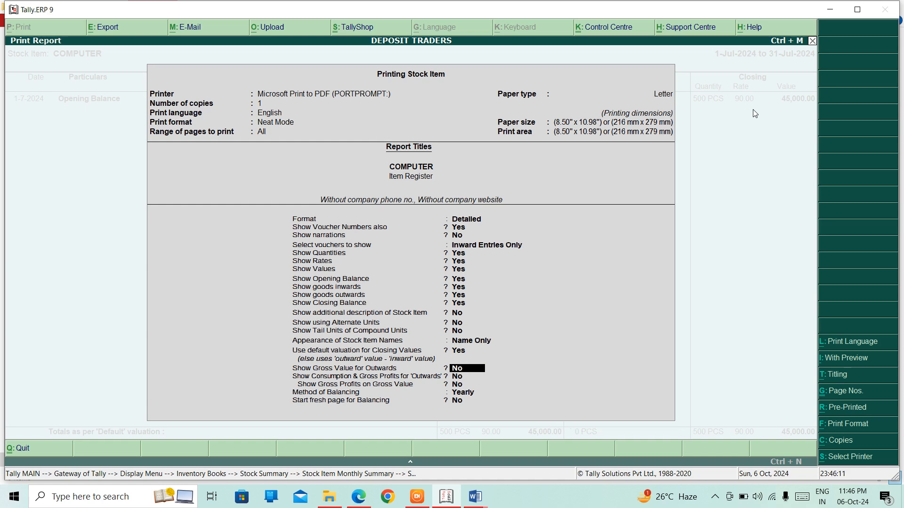
key(Return)
key(Return)
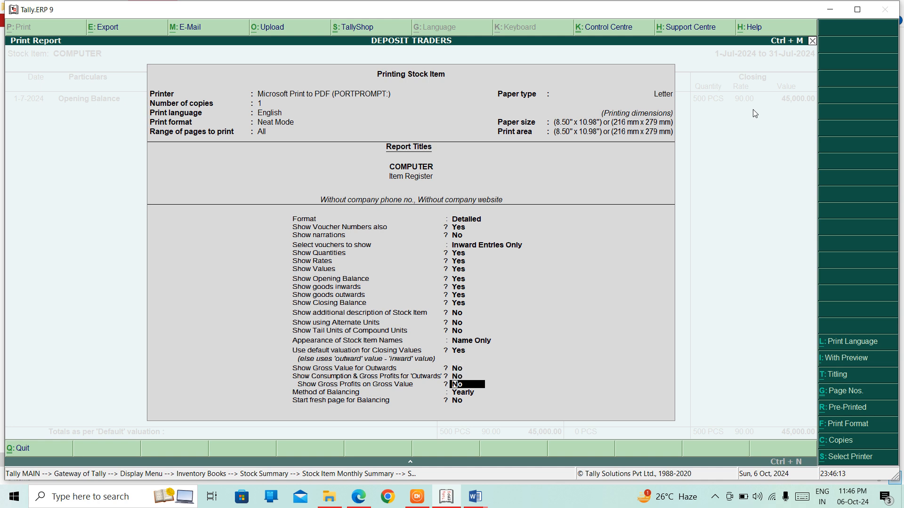
key(Return)
key(Return)
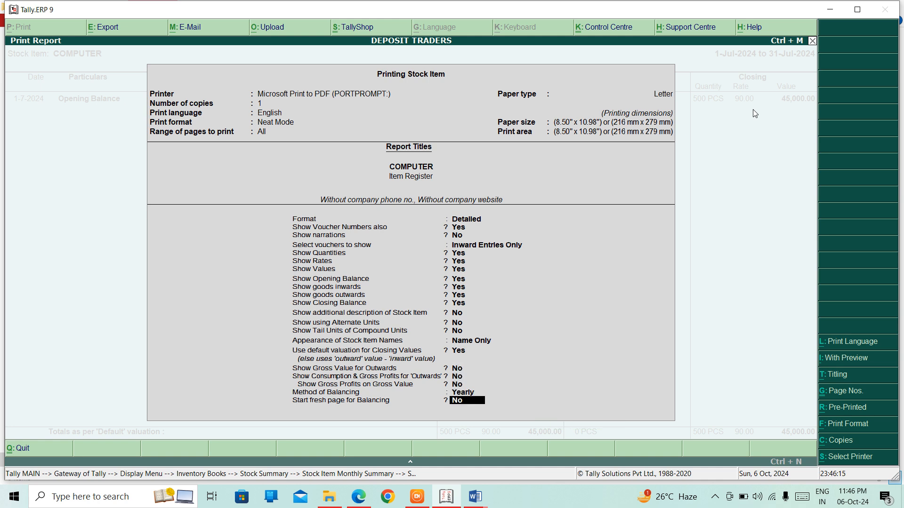
key(Return)
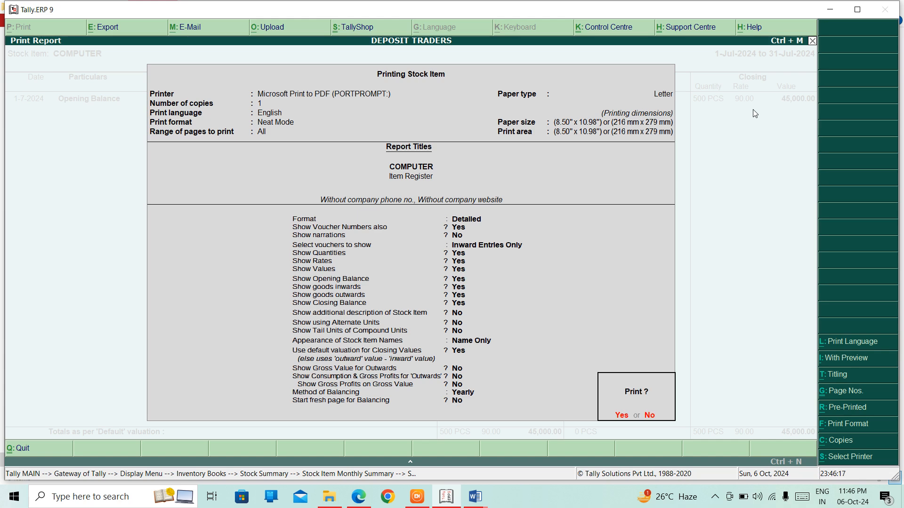
- Print the item register to a PDF on the Desktop named YASH TRADERS
key(Return)
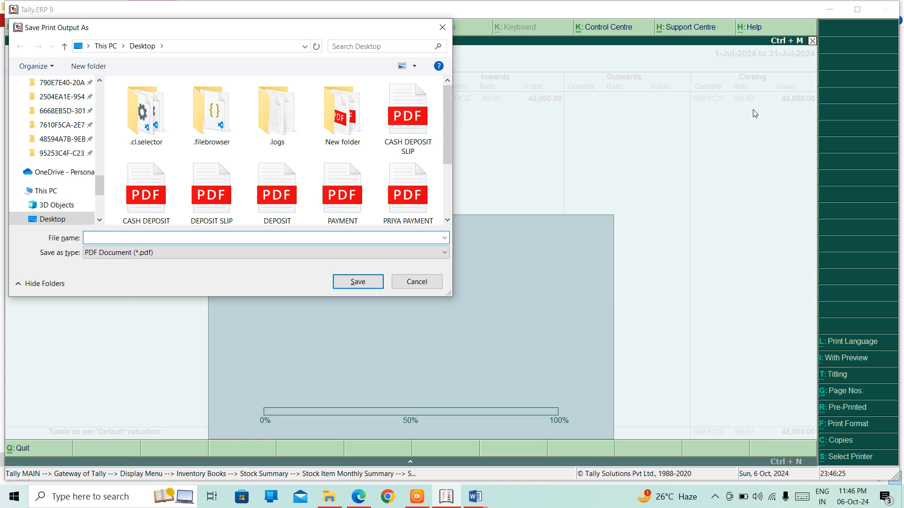
text(AC)
key(BackSpace)
key(BackSpace)
text(YASH TRADESS)
key(Return)
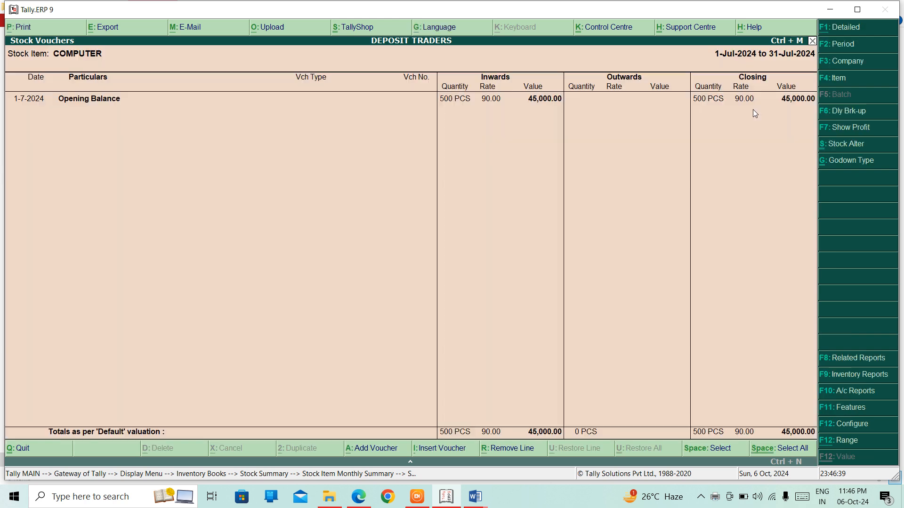
- Open the YASH TRADERS PDF from the desktop to check the printed item register
key(super+d)
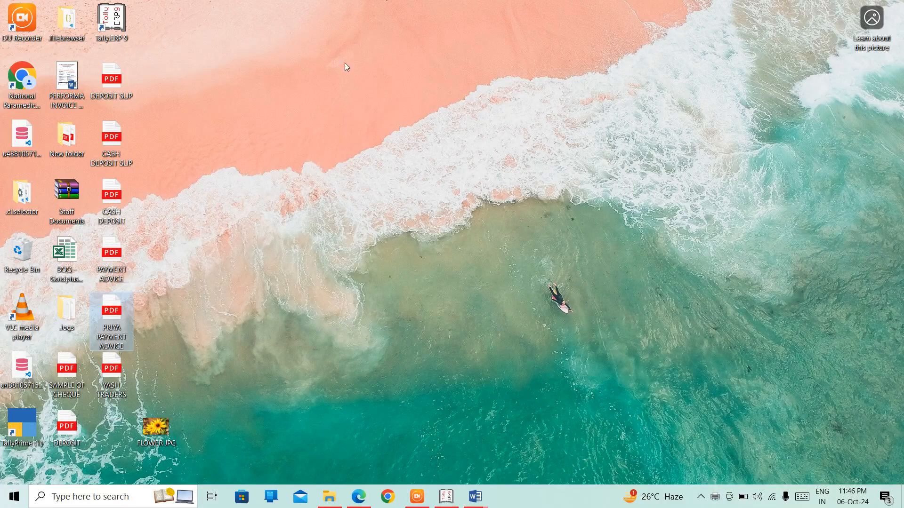
click(113, 373)
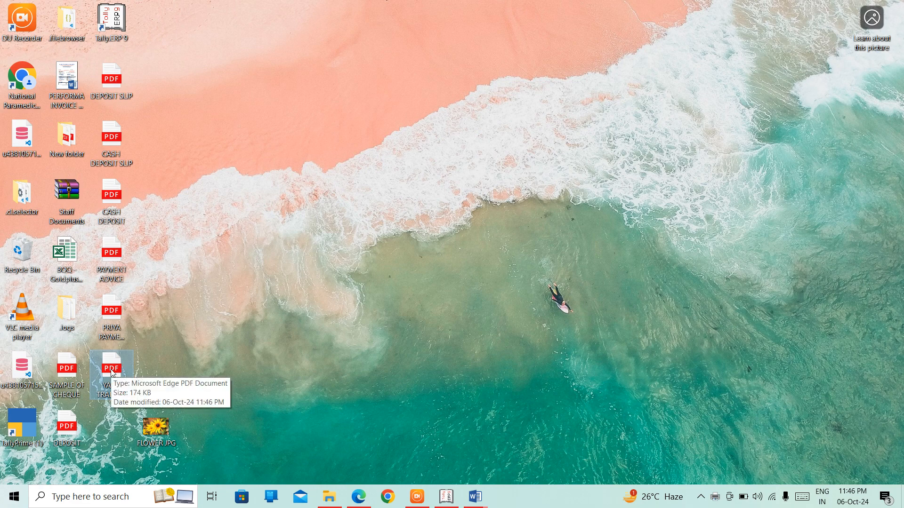
double_click(113, 373)
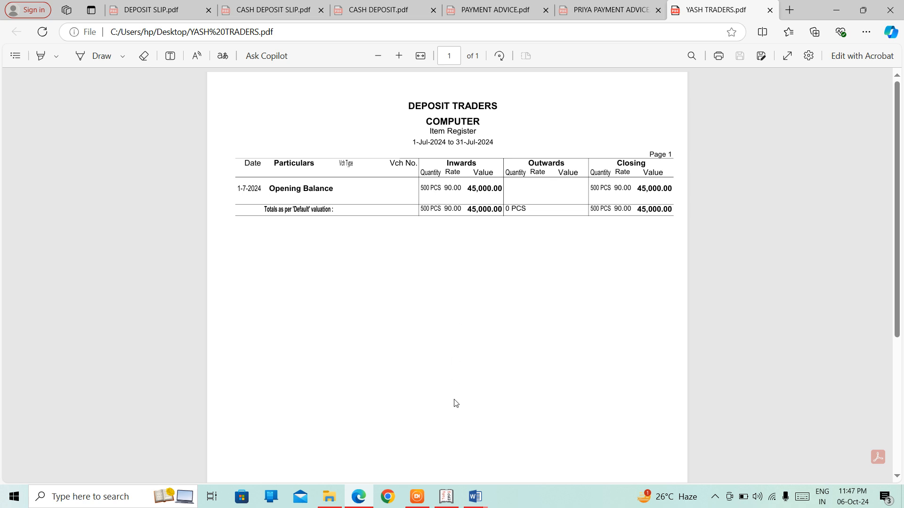
- Switch back to Tally.ERP 9 and open the COMPUTER stock vouchers for April
click(446, 495)
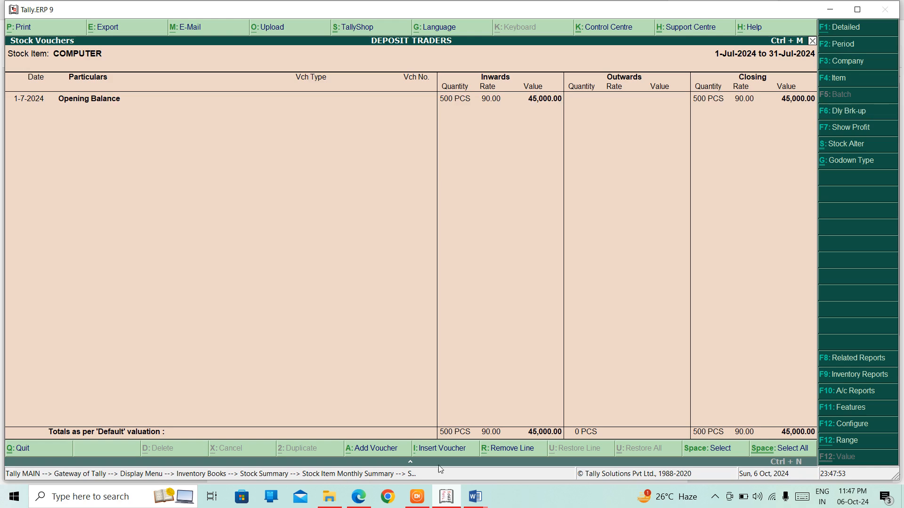
key(Escape)
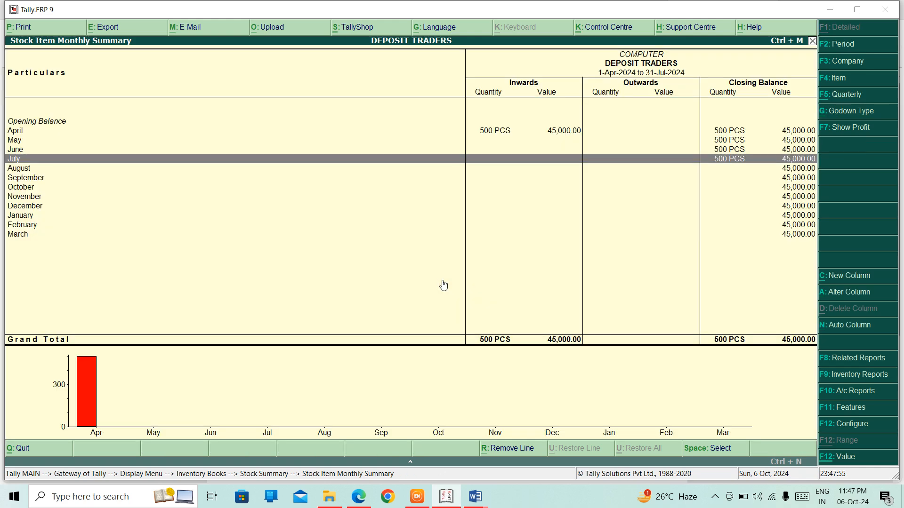
key(Up)
key(Up)
key(Up)
key(Return)
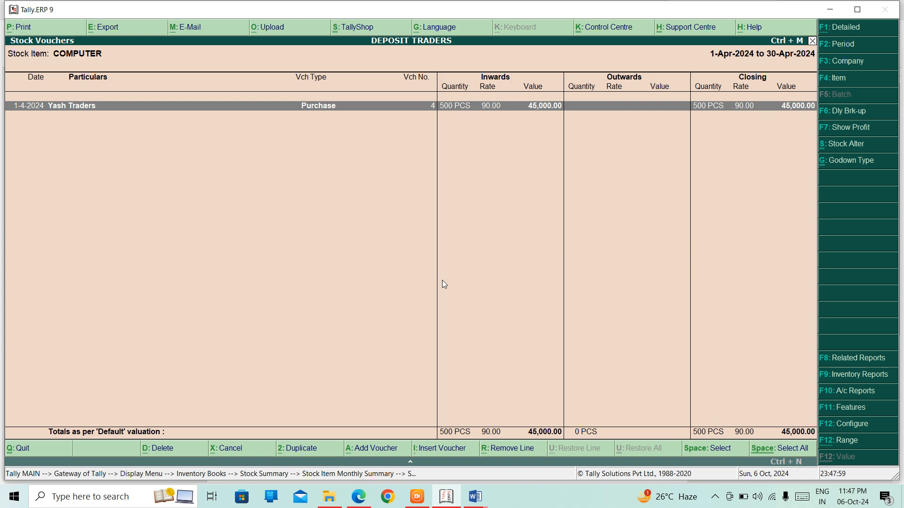
- Leave the stock reports and return to the Display Menu
key(Escape)
key(Escape)
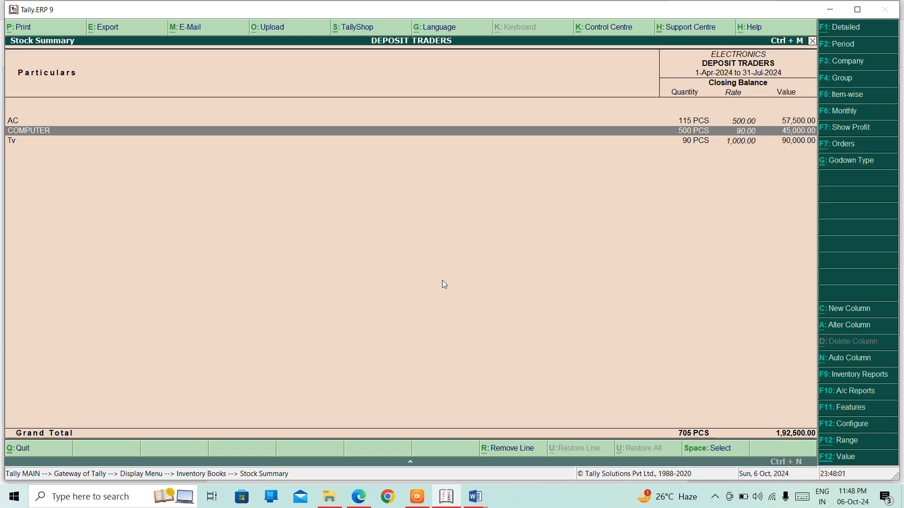
key(Escape)
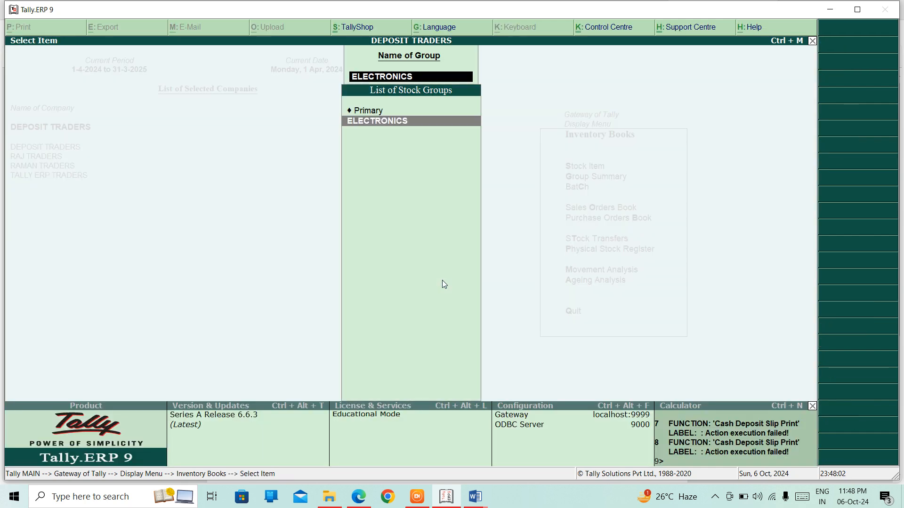
key(Escape)
key(Down)
key(Down)
key(Down)
key(Down)
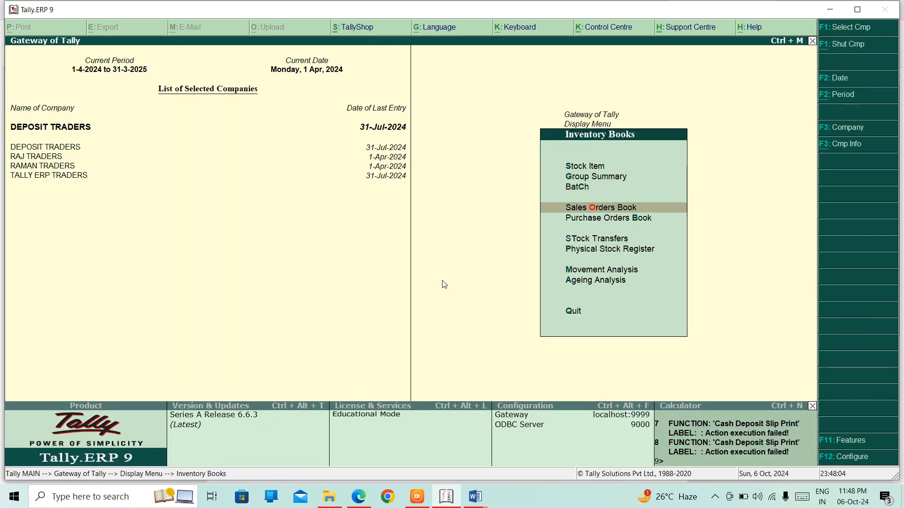
key(Escape)
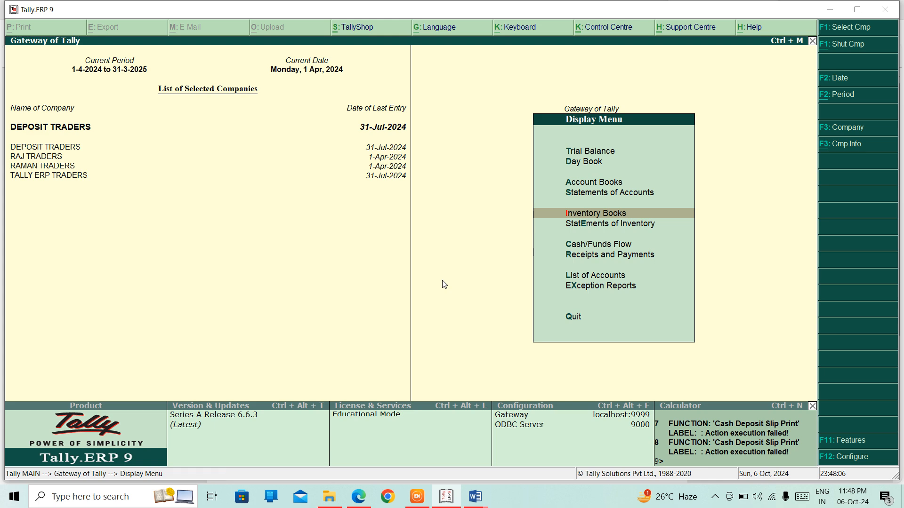
key(Return)
key(Escape)
- Open the Purchase Register from the Account Books
key(Up)
key(Up)
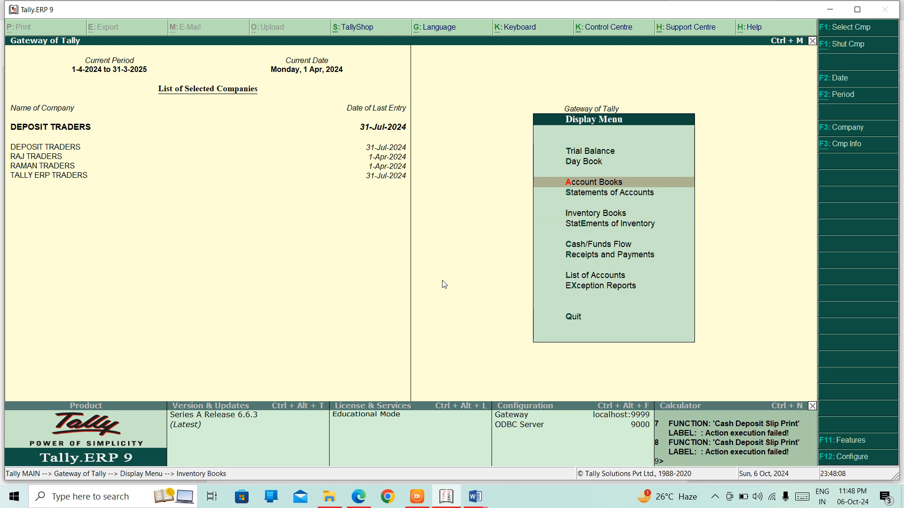
key(Return)
key(Down)
key(Down)
key(Down)
key(Down)
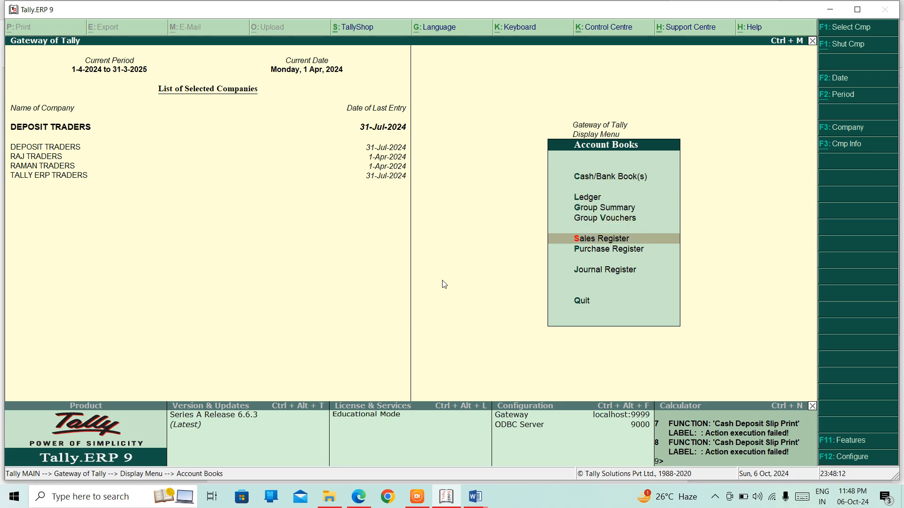
key(Return)
key(Escape)
key(Down)
key(Return)
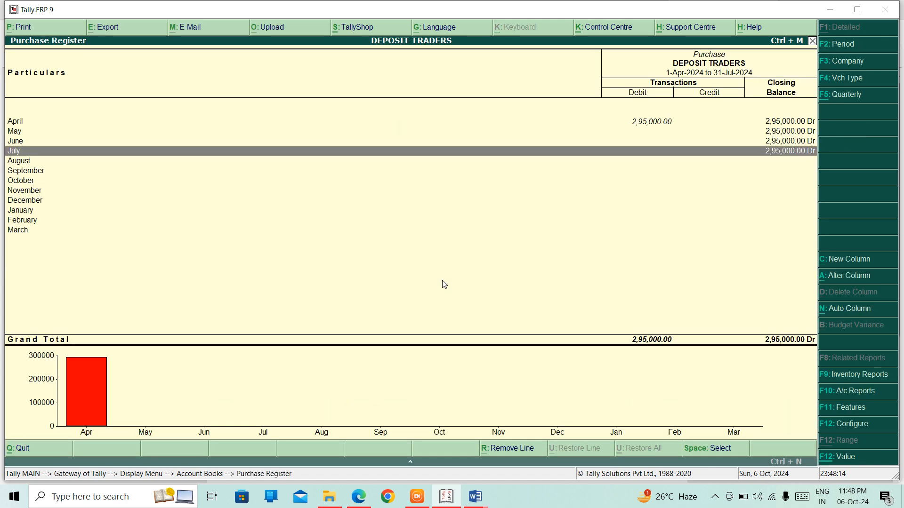
- Open the July purchase voucher list and change its date to 1-4-24
key(Return)
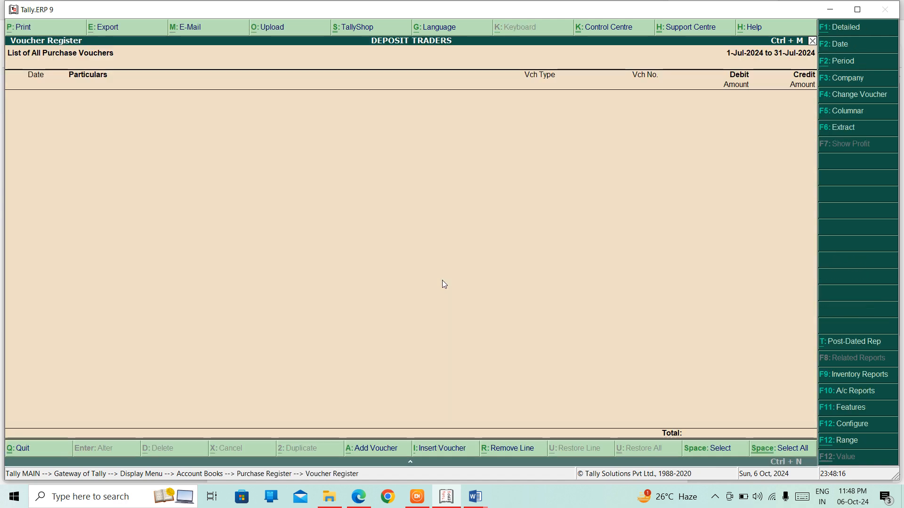
key(F2)
text(1-)
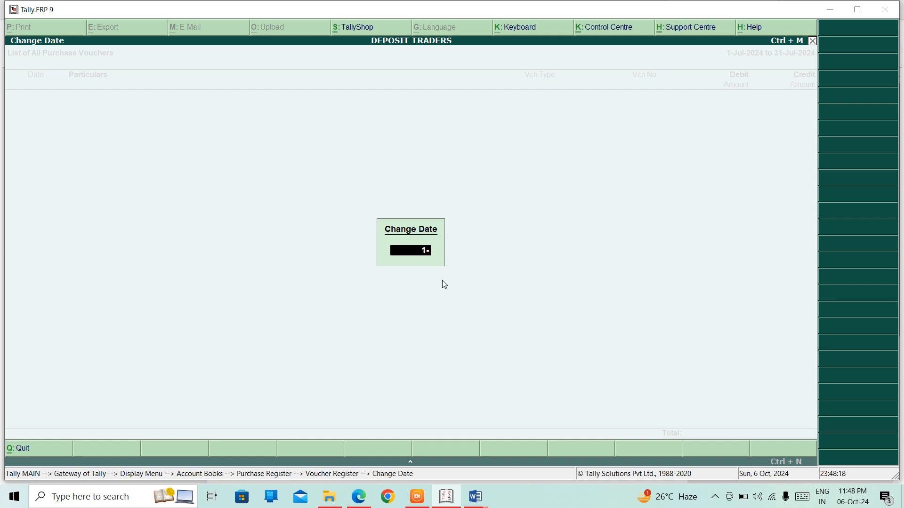
text(4-24)
key(Return)
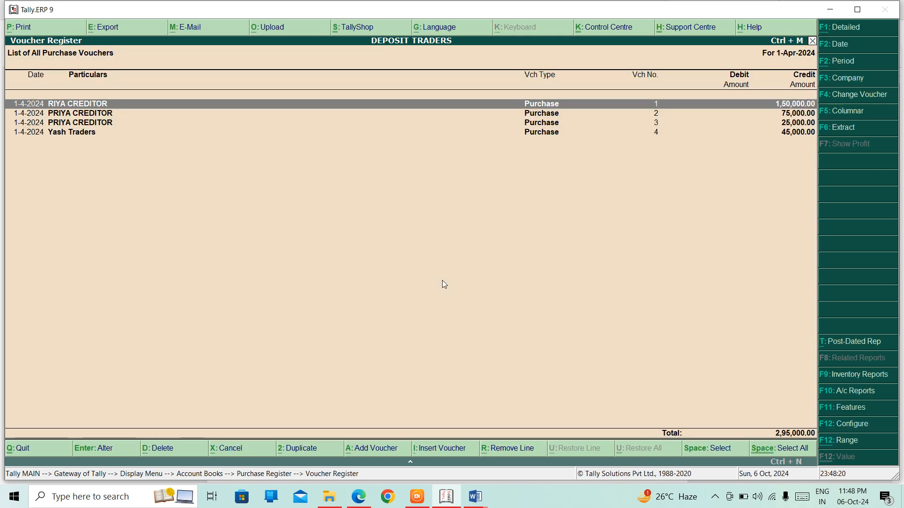
- Open the Yash Traders purchase voucher to check its actual and billed quantities of COMPUTER
key(Down)
key(Down)
key(Down)
key(Return)
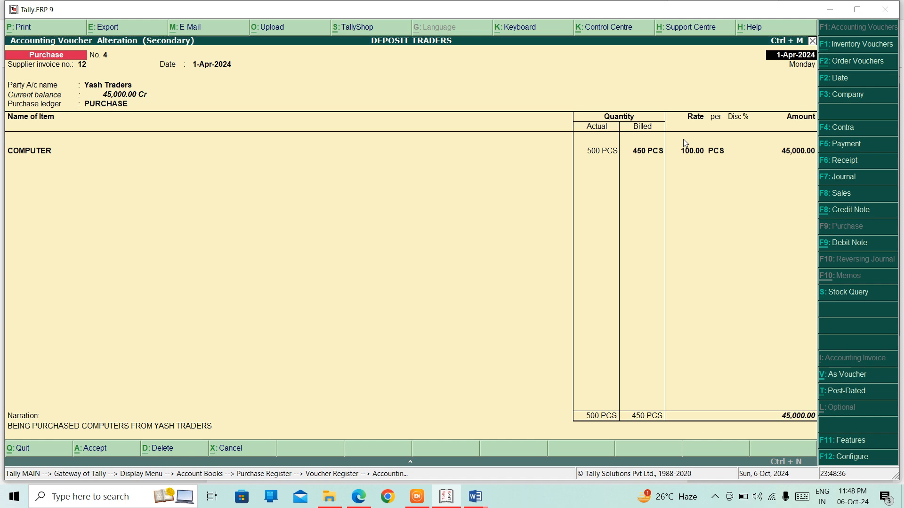
- Close the Yash Traders voucher and the purchase reports, returning to the Gateway of Tally
key(Escape)
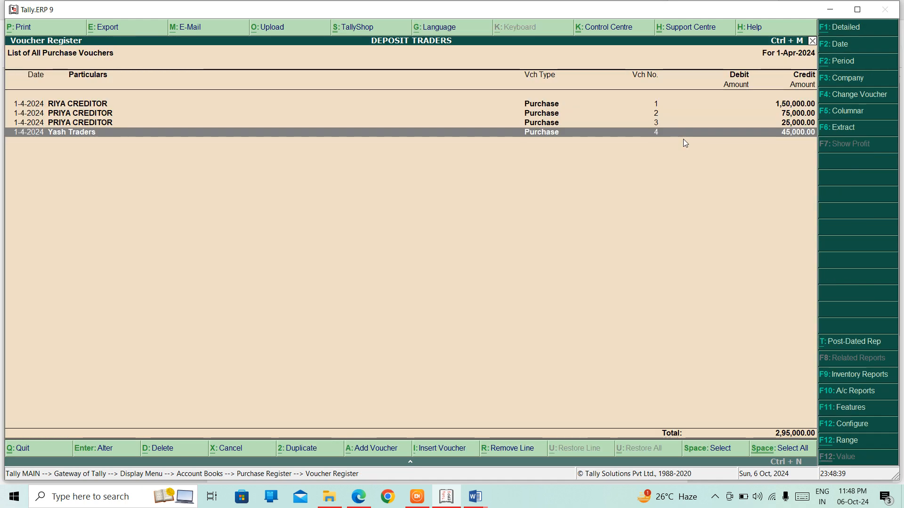
key(Escape)
key(Escape)
key(Escape)
key(Escape)
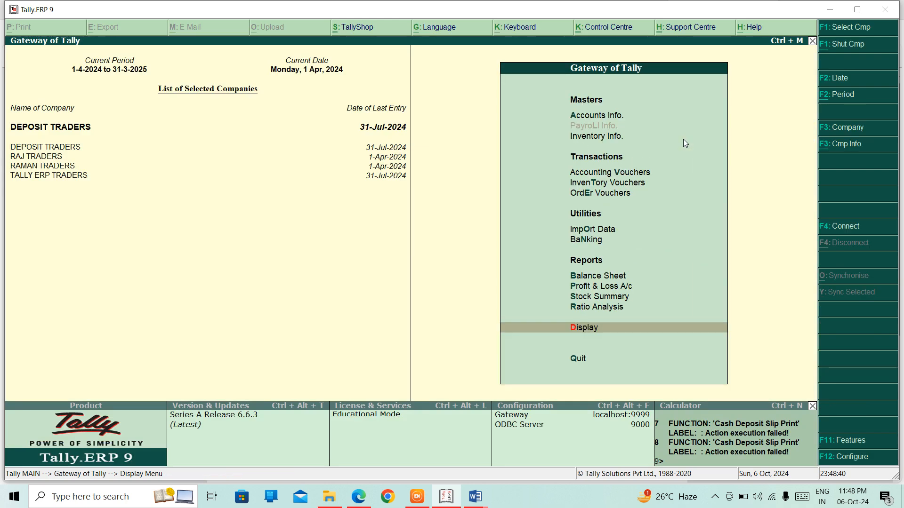
- Start a new purchase voucher with supplier invoice number 123 dated 1-Apr-2024
key(Up)
key(Up)
key(Up)
key(Up)
key(Up)
key(Up)
key(Up)
key(Up)
key(Up)
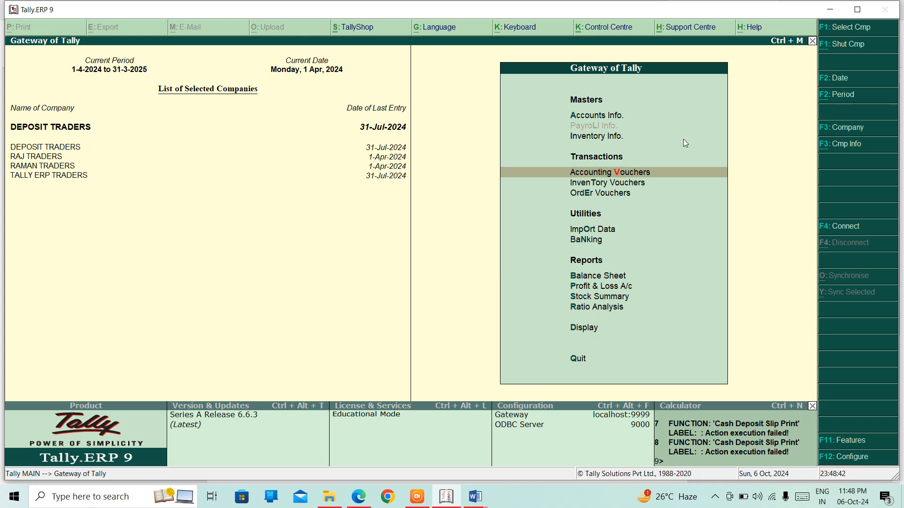
key(Return)
text(1)
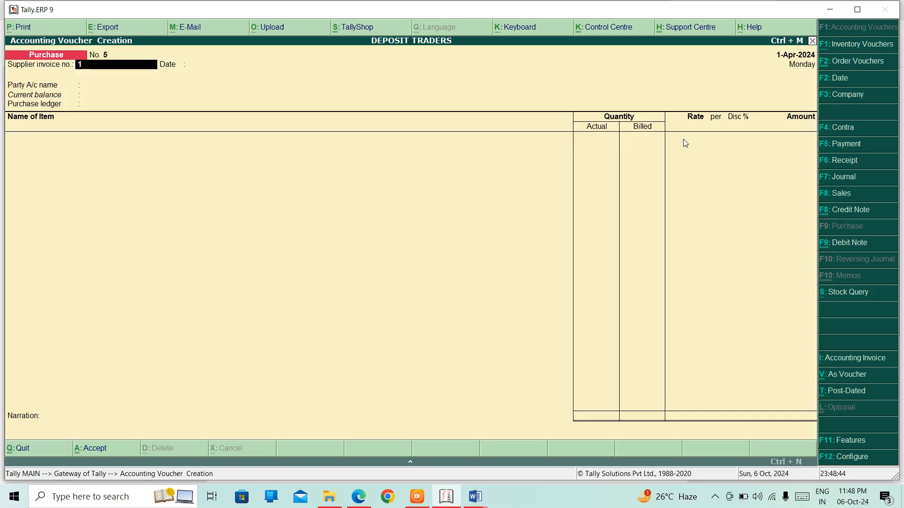
text(23)
key(Return)
key(Return)
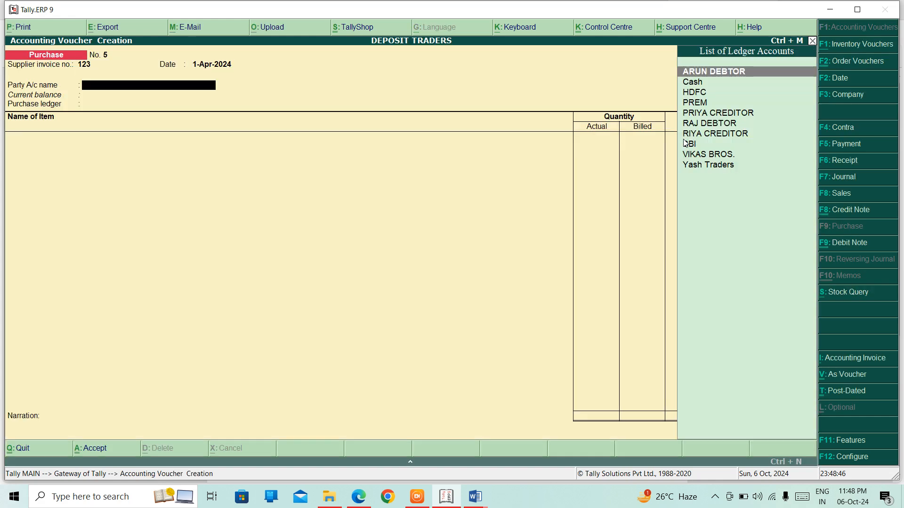
- Set Yash Traders as the party, end the receipt details without a tracking number, and use the PURCHASE ledger
key(Down)
key(Down)
key(Down)
key(Down)
key(Down)
key(Down)
key(Down)
key(Down)
key(Down)
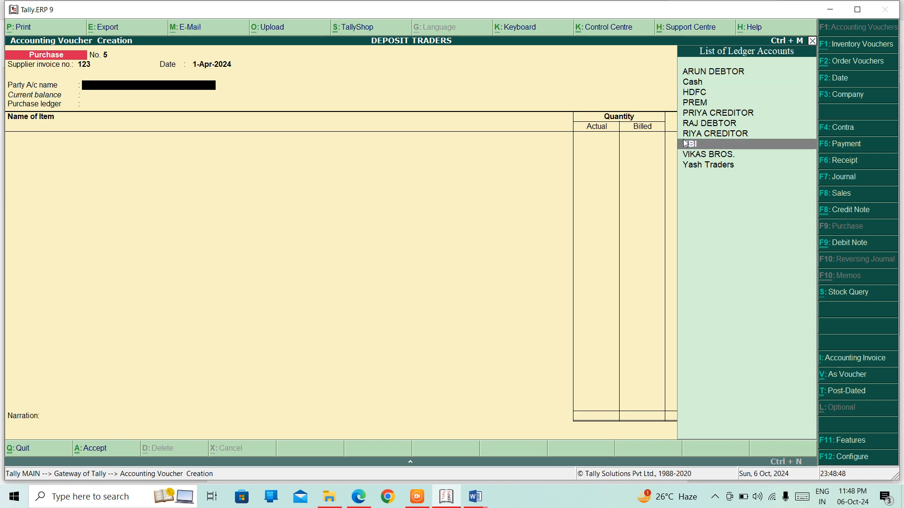
key(Return)
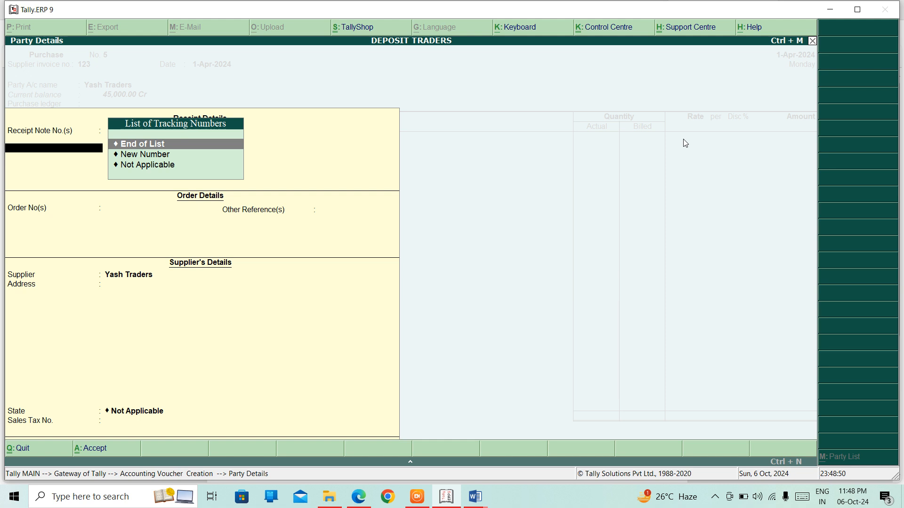
key(Return)
key(Return)
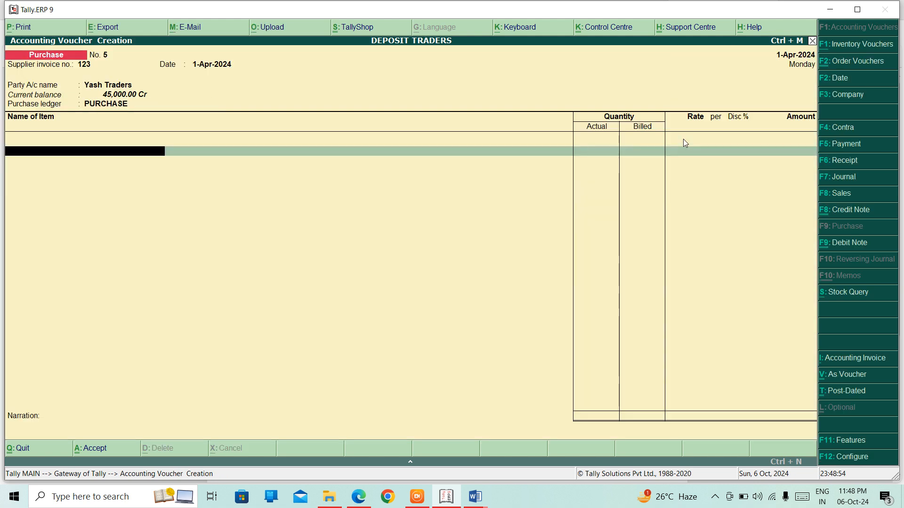
- Add AC as the stock item with tracking number Not Applicable and the DELHI godown
text(S)
key(BackSpace)
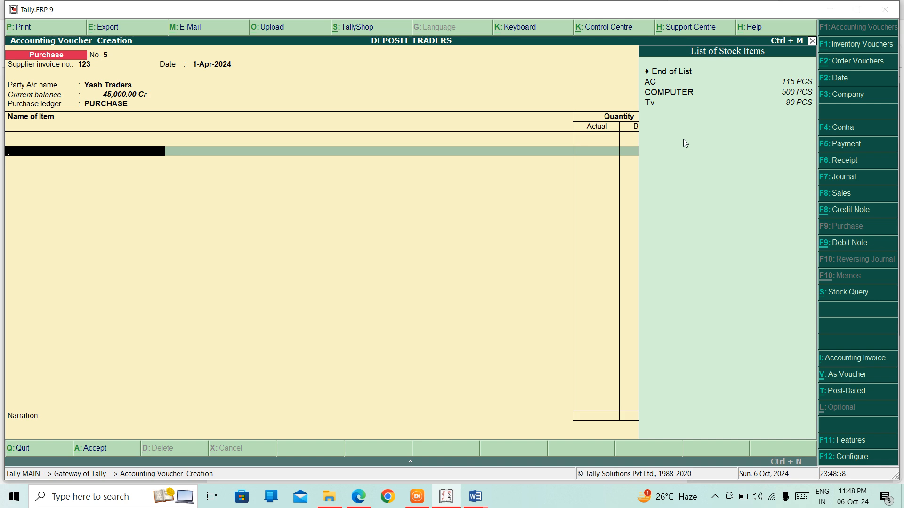
key(Down)
key(Return)
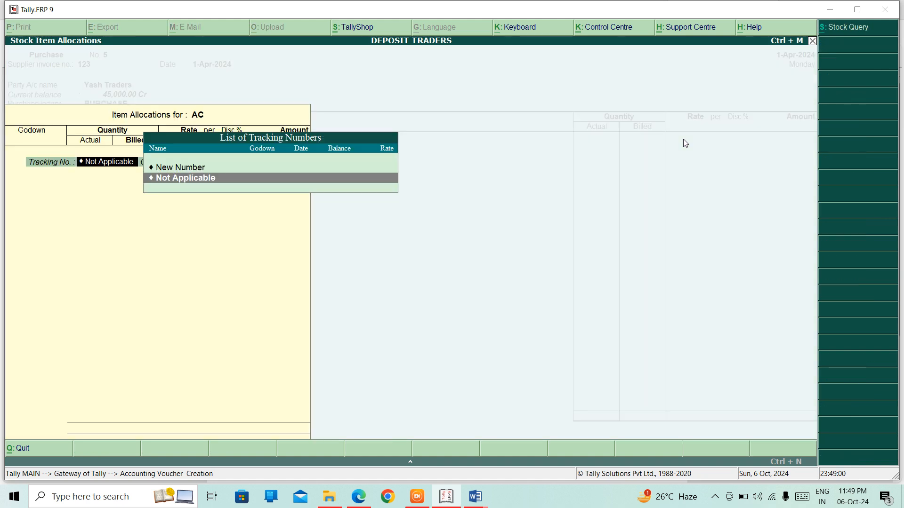
key(Return)
text(d)
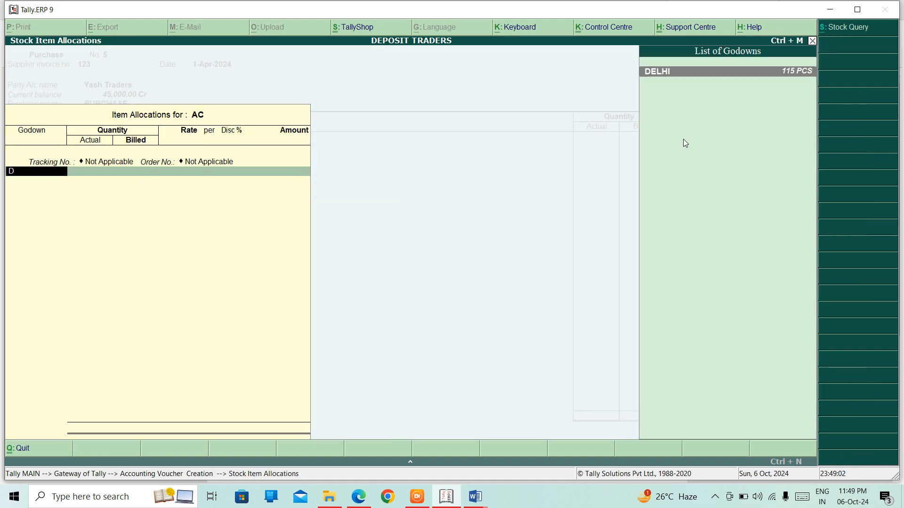
key(Return)
- Enter an actual quantity of 15 PCS at a rate of 500.00 and finish the AC allocation
text(15)
key(Return)
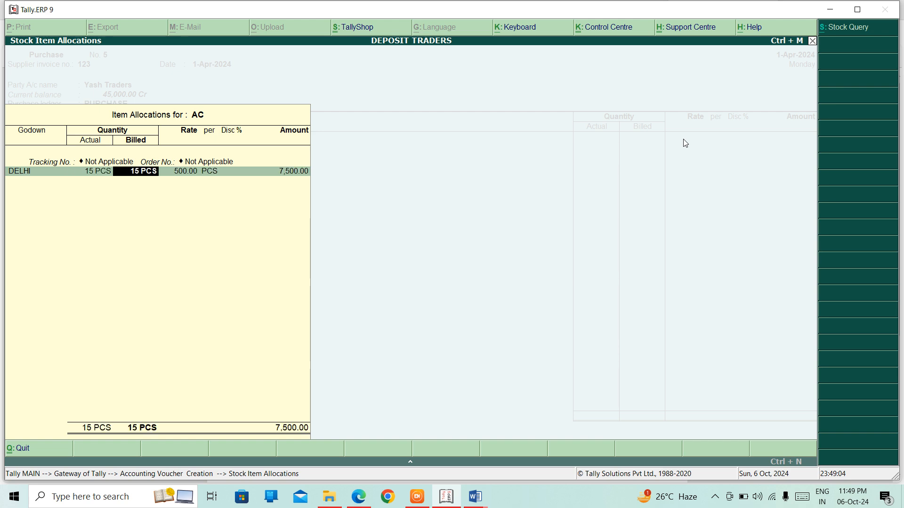
key(Return)
key(Return)
key(Return)
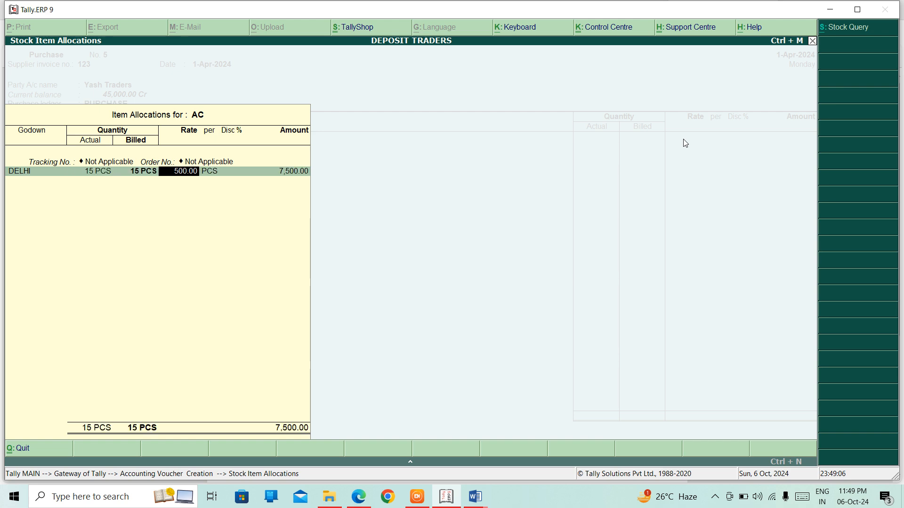
key(Return)
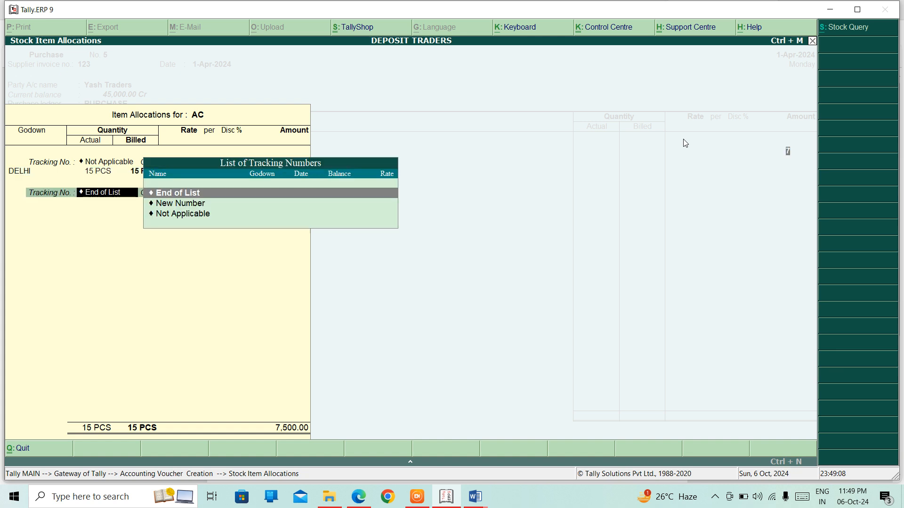
key(Return)
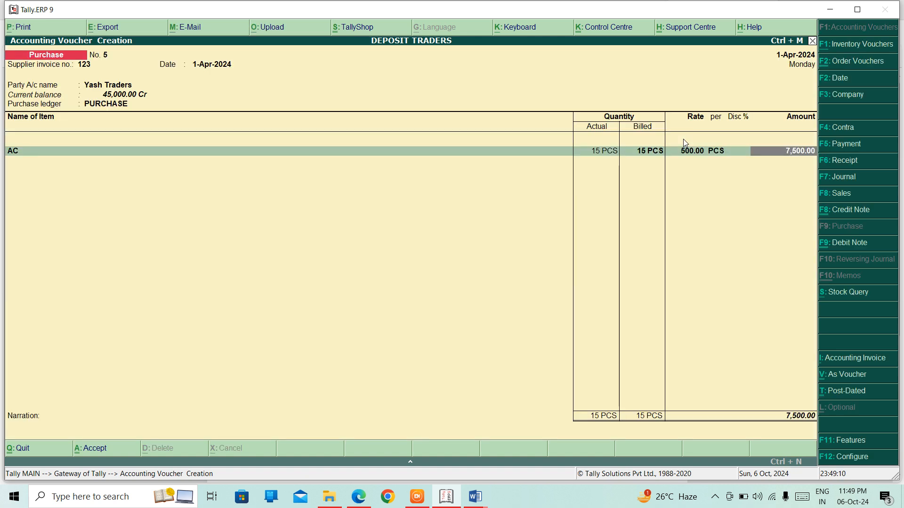
- Reopen the AC allocation and set the billed quantity to 10 PCS, keeping the rate at 500.00
key(BackSpace)
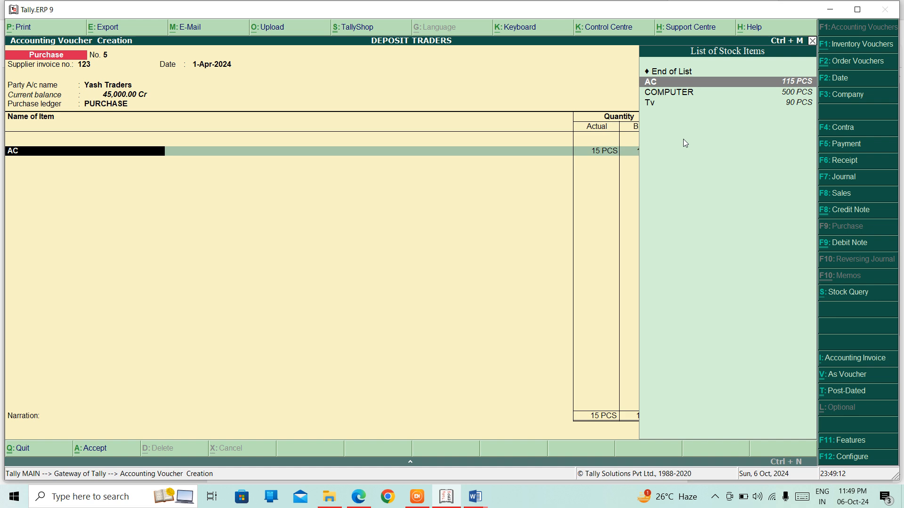
key(Return)
key(Return)
key(Return)
key(Return)
key(Return)
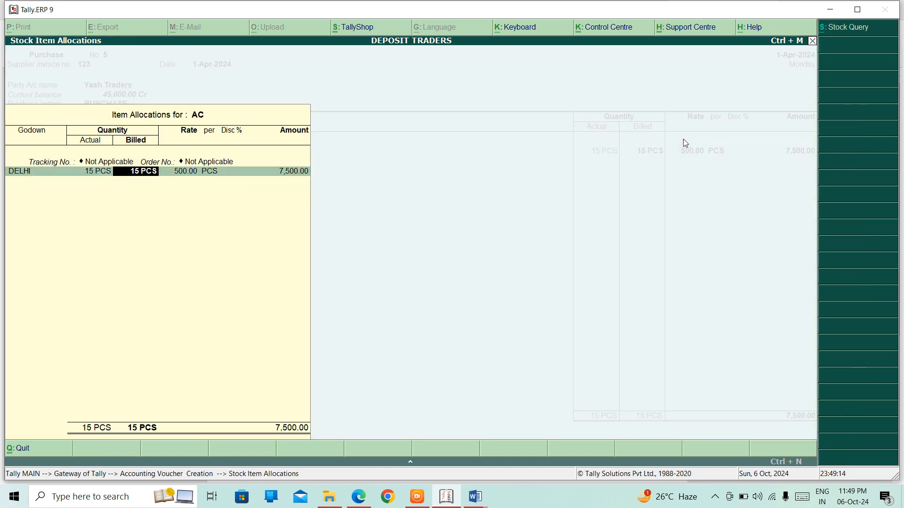
text(10)
key(Return)
key(Return)
key(Return)
key(Return)
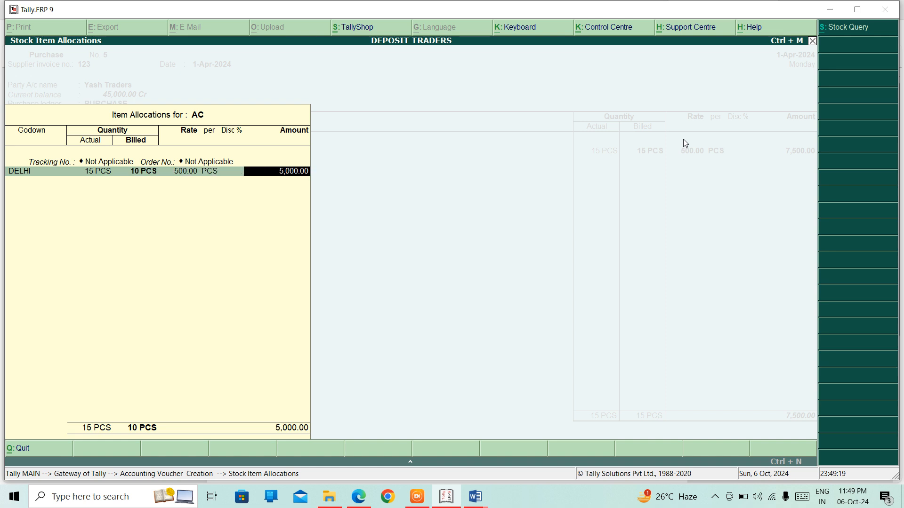
key(Return)
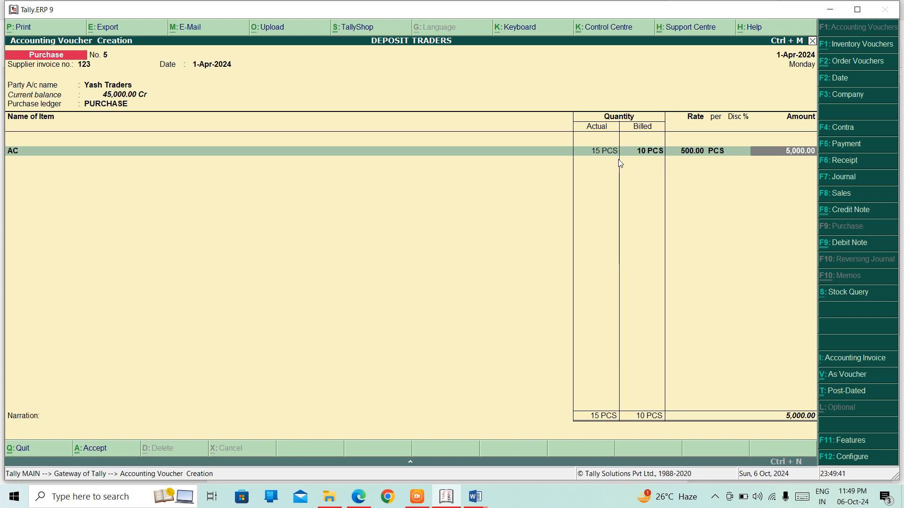
- End the item list, enter the narration "BEING AC PURCHASED FROM YASH TRADERS." and save the purchase voucher
key(Return)
key(Return)
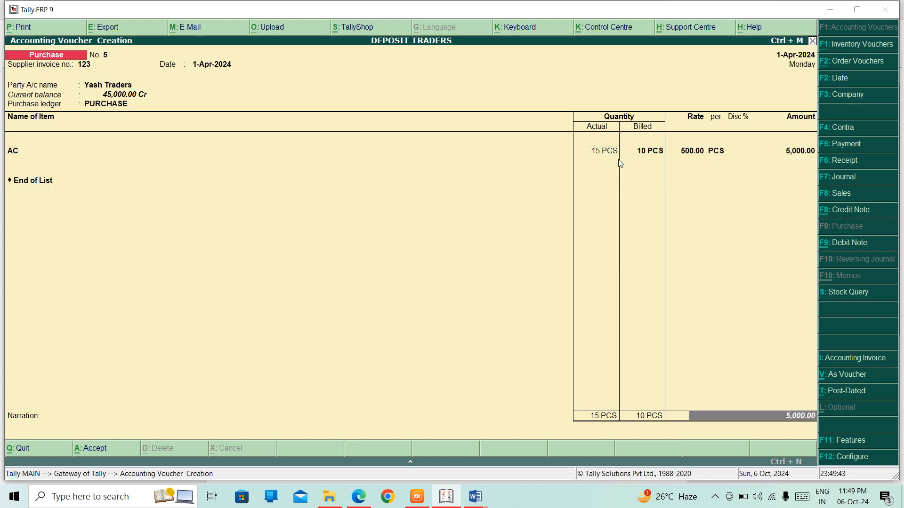
text(BEING)
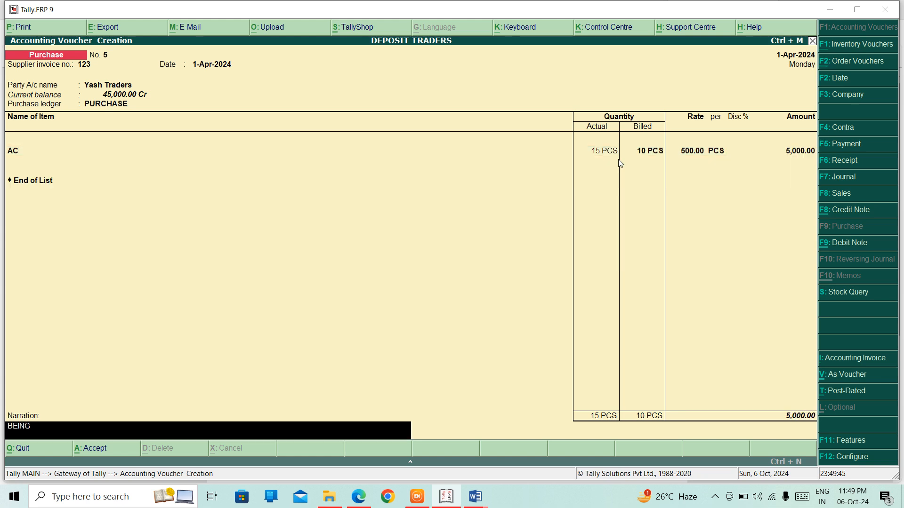
text( AC PURCHASED)
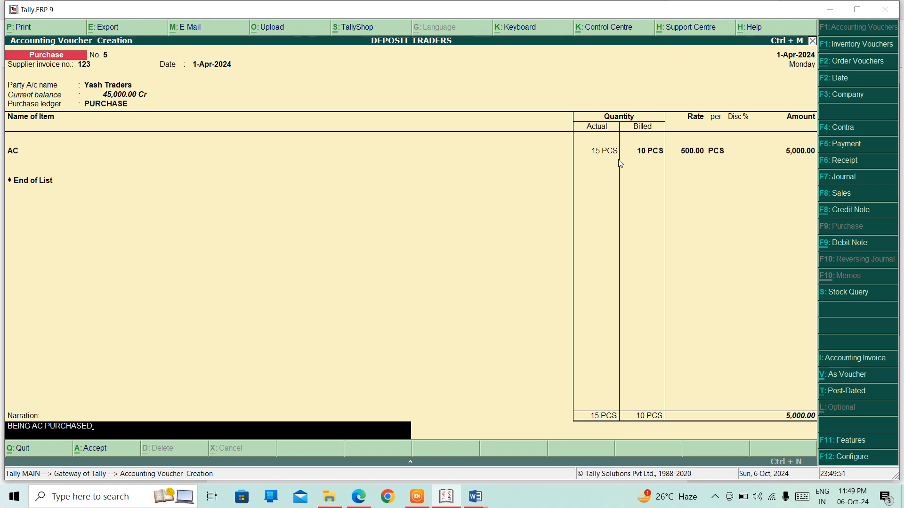
text( FROM YASH TRADERS.)
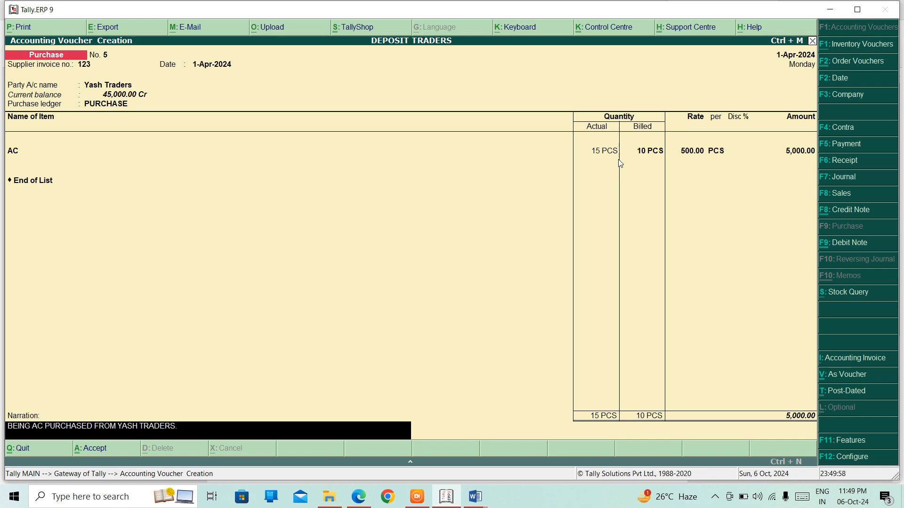
key(Return)
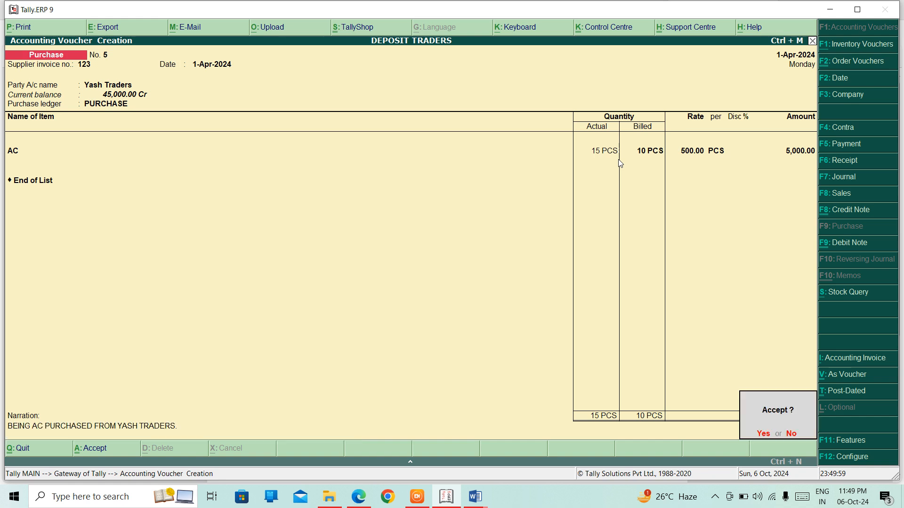
key(y)
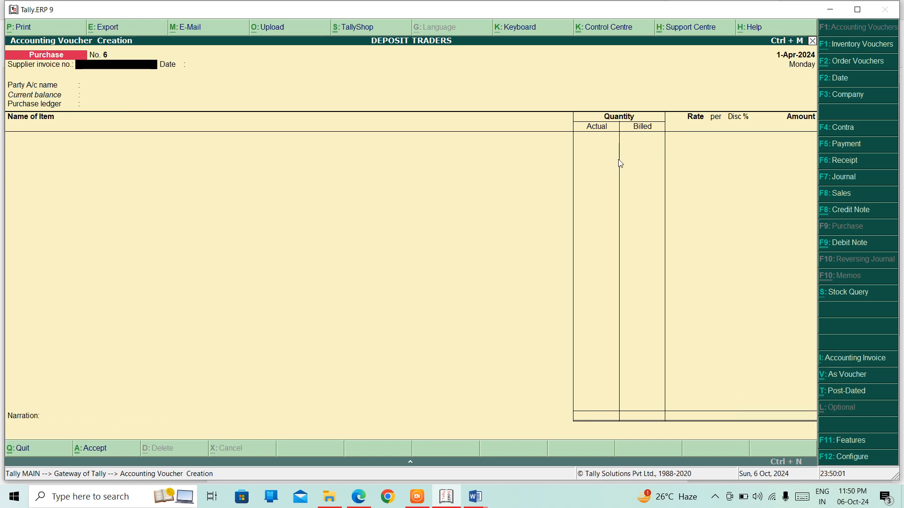
- Go back to the saved Yash Traders AC purchase voucher, review its actual and billed quantities, and leave voucher entry
key(Escape)
key(Down)
key(Down)
key(Down)
key(Down)
key(Down)
key(Down)
key(Down)
key(Down)
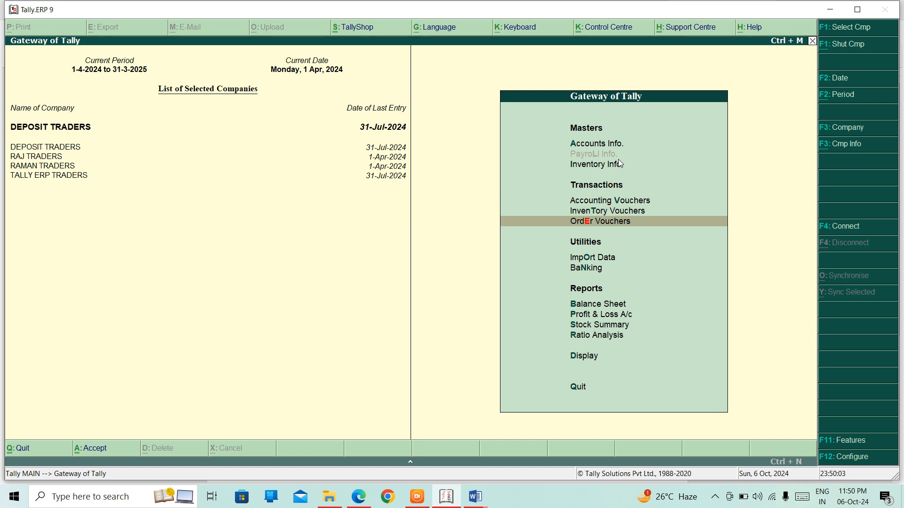
key(Up)
key(Up)
key(Up)
key(Up)
key(Up)
key(Up)
key(Up)
key(Up)
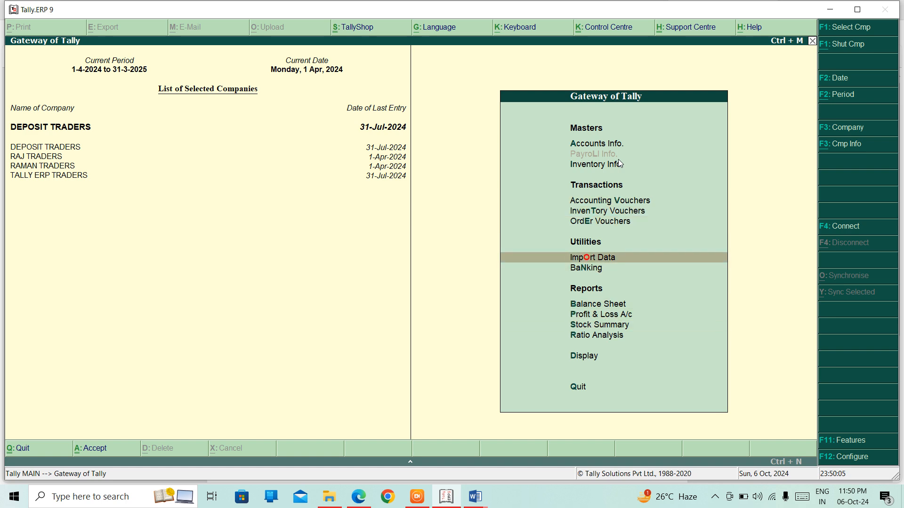
key(Return)
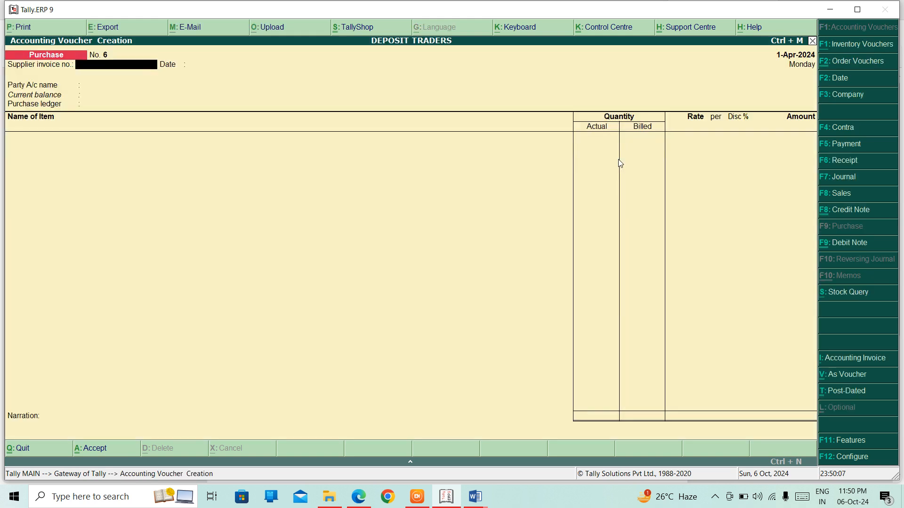
key(Page_Up)
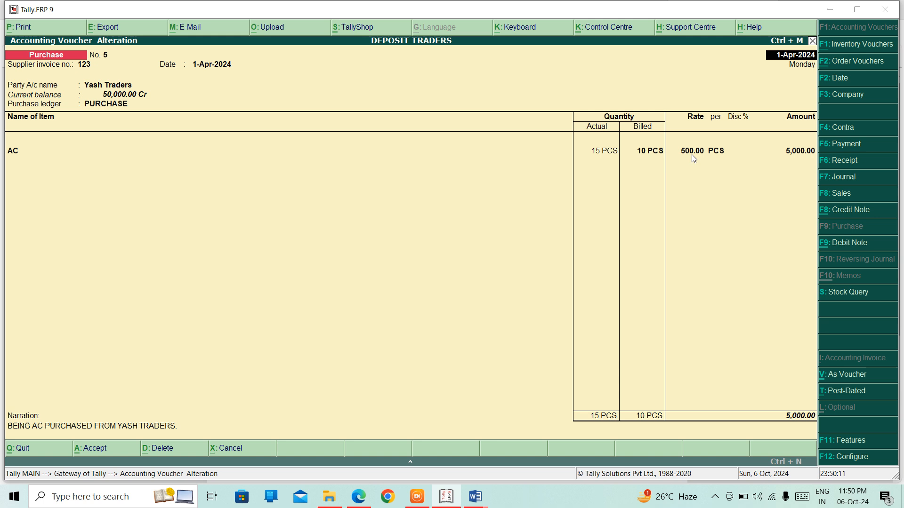
key(Escape)
key(Return)
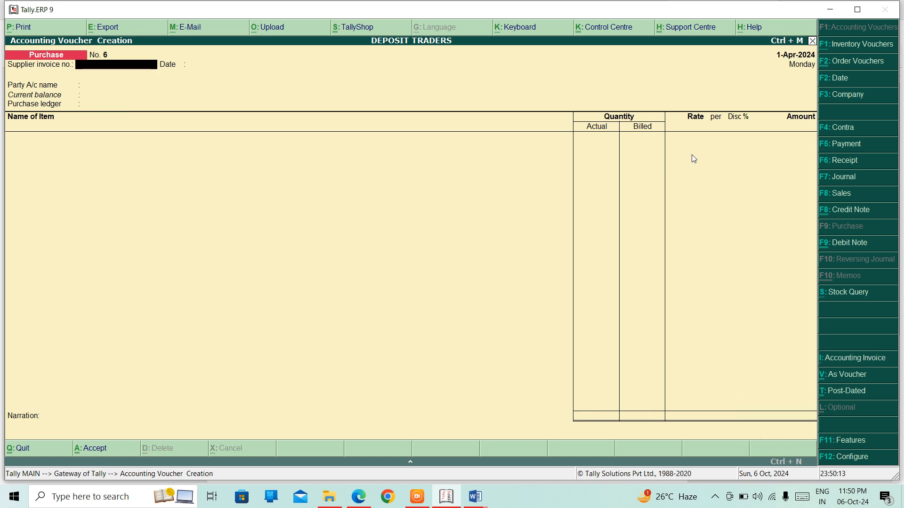
key(Escape)
- Open the Display Menu from the Gateway of Tally
key(Return)
key(Down)
key(Down)
key(Down)
key(Down)
key(Down)
key(Down)
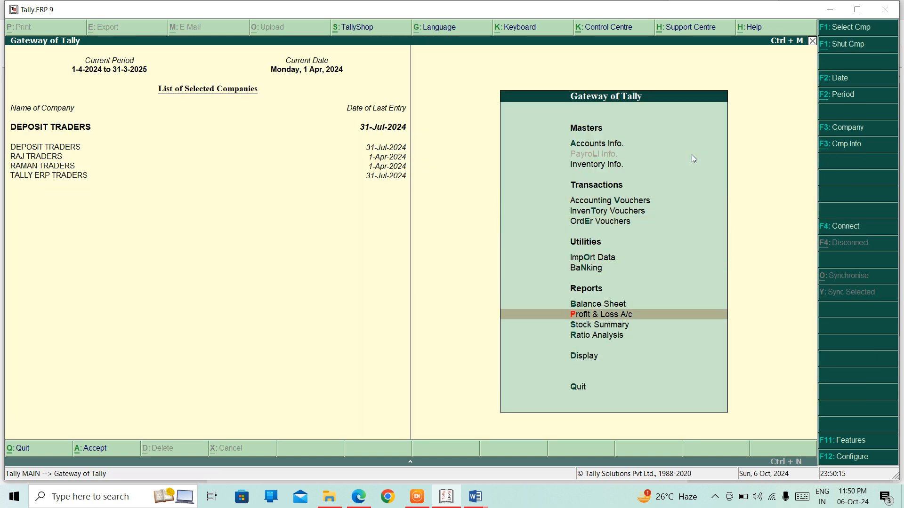
key(Down)
key(Down)
key(Down)
key(Return)
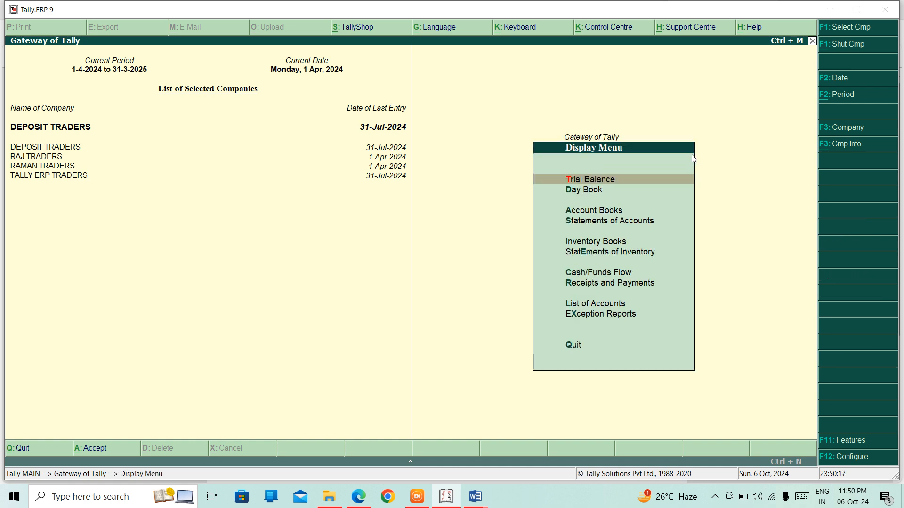
- Open the ELECTRONICS group summary from the Inventory Books to check the closing stock of AC
key(Down)
key(Down)
key(Down)
key(Down)
key(Return)
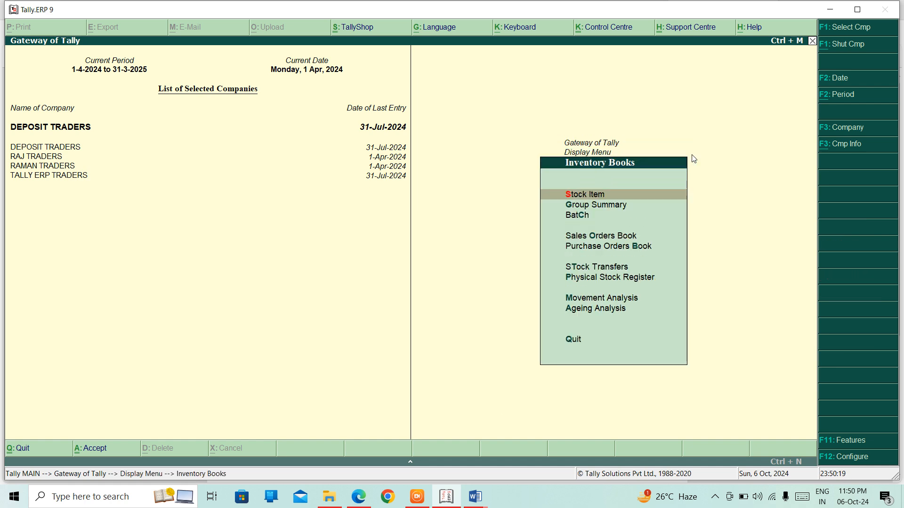
key(Down)
key(Return)
key(Down)
key(Return)
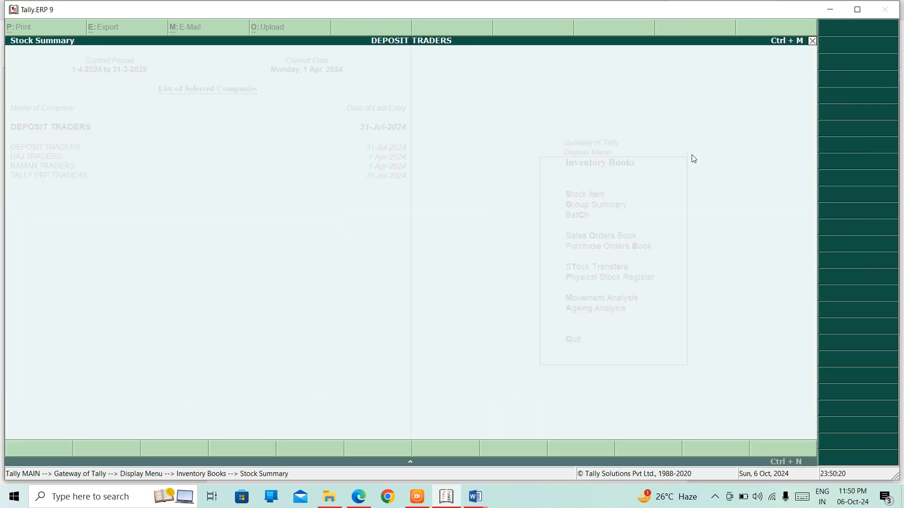
key(Down)
key(Up)
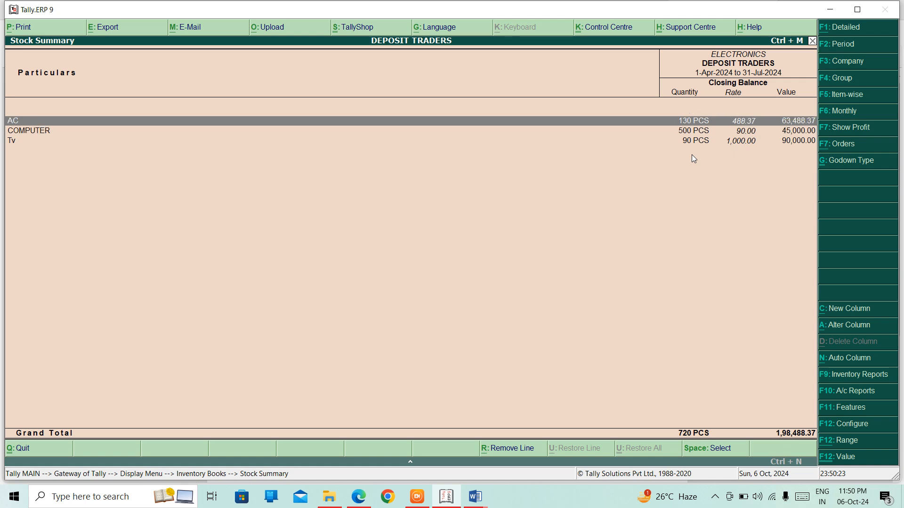
- Open the July stock vouchers of AC and set the report period to start from 1-4-24
key(Return)
key(Return)
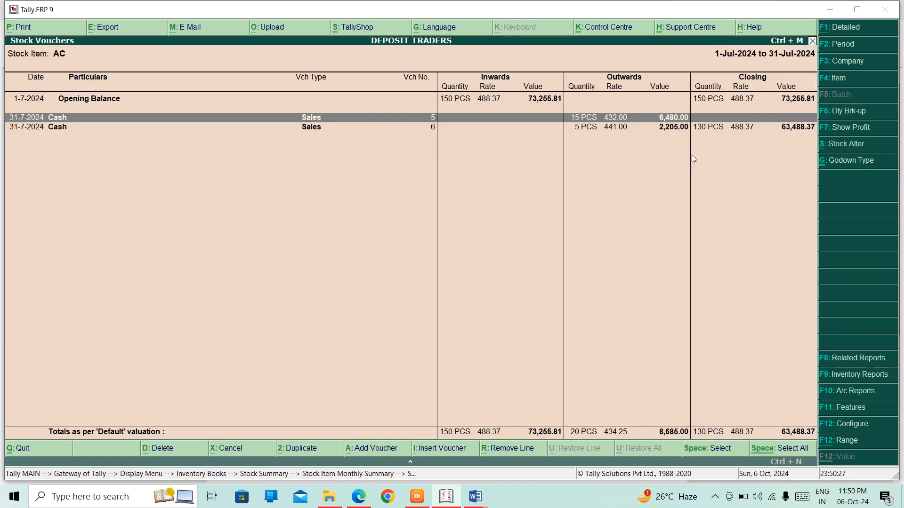
key(Escape)
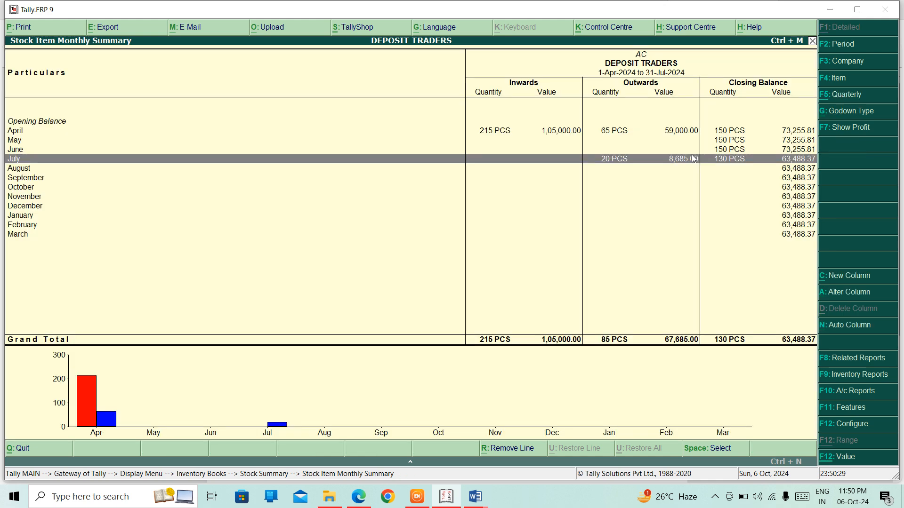
key(Return)
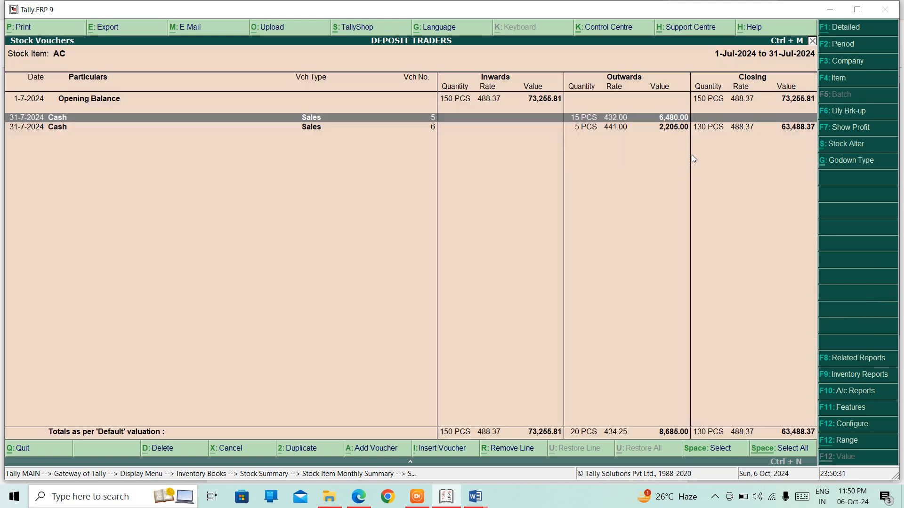
key(F2)
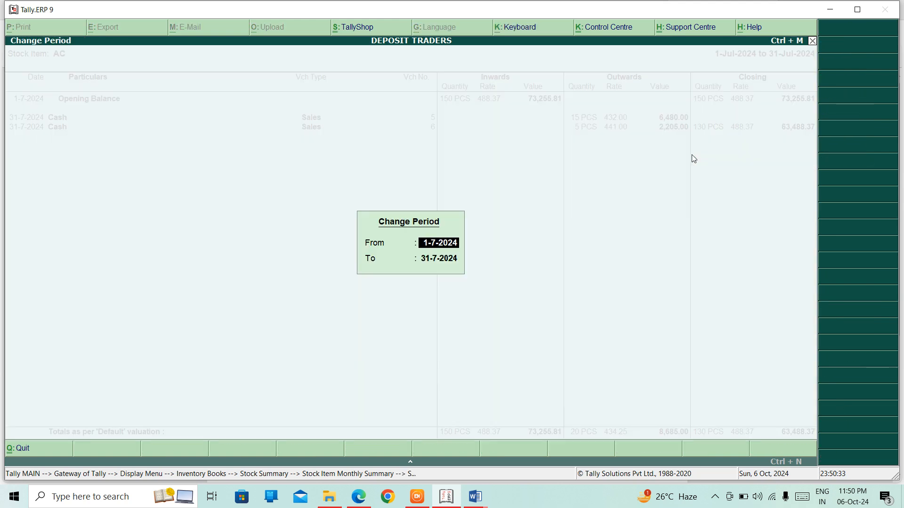
text(1-4-24)
key(Return)
key(Return)
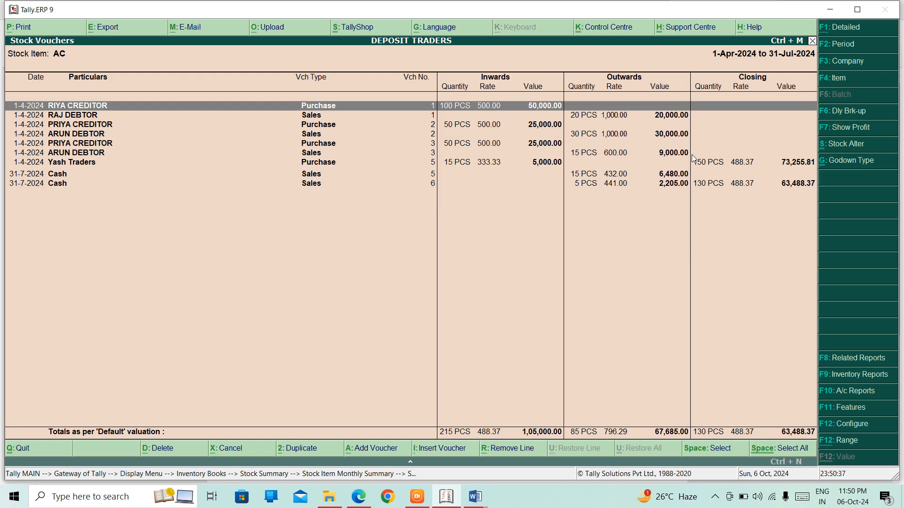
- Open the Yash Traders purchase voucher from AC's stock vouchers, review its actual and billed quantities, and close it without changes
key(Down)
key(Down)
key(Down)
key(Down)
key(Down)
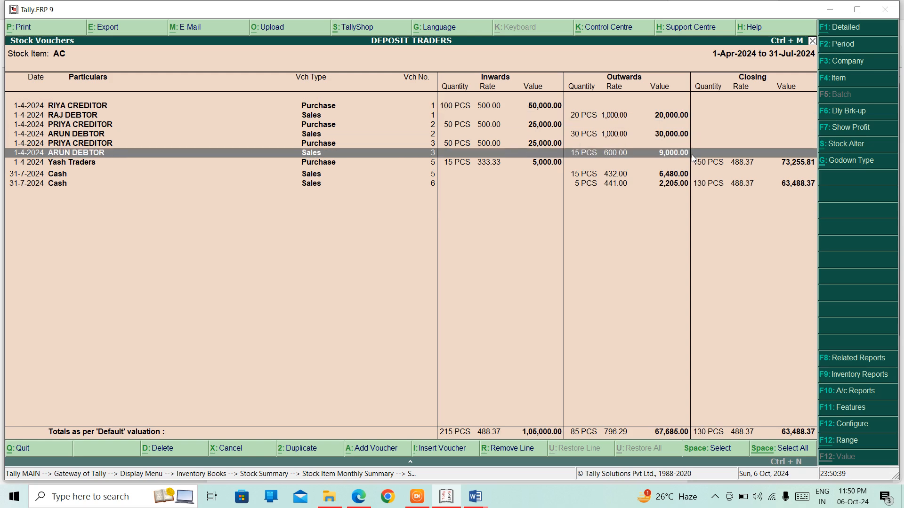
key(Down)
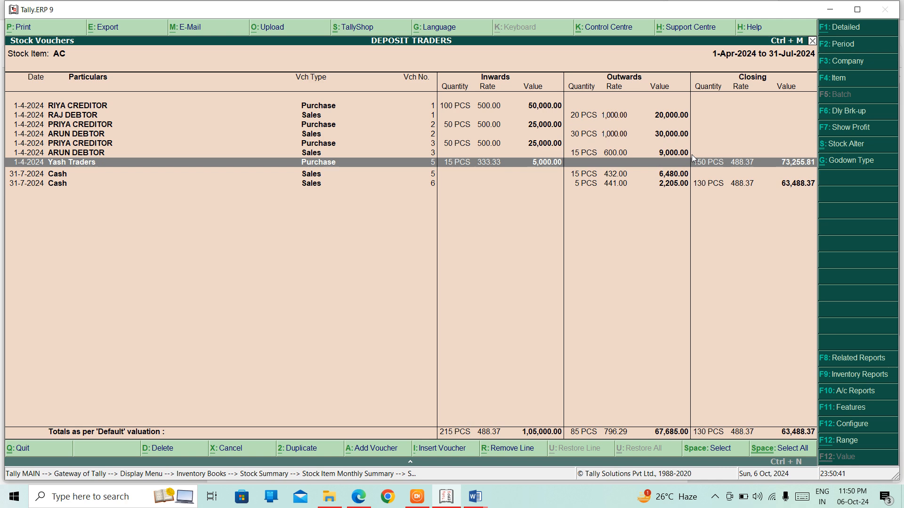
key(Return)
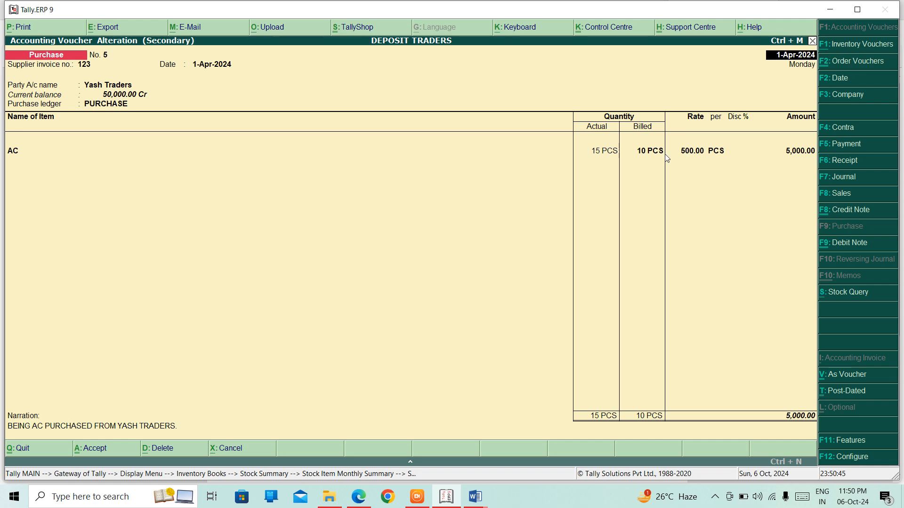
key(Escape)
key(y)
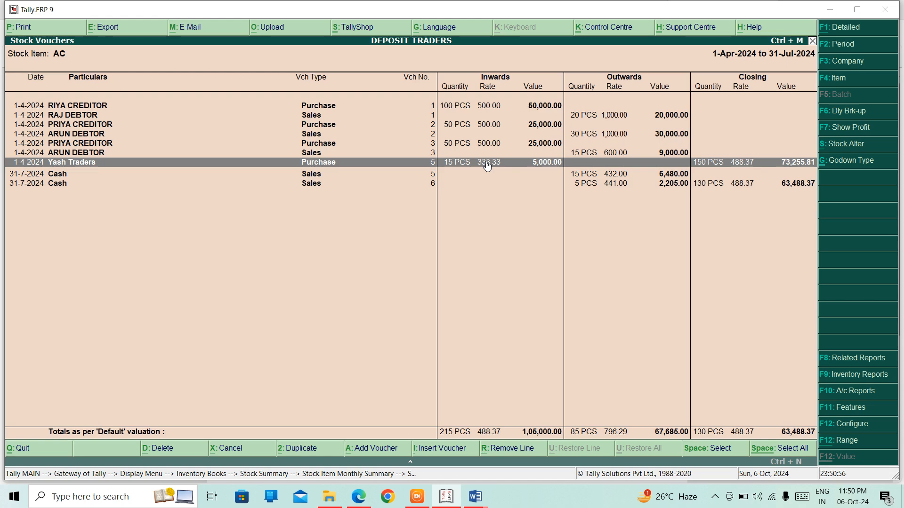
- Leave the AC stock vouchers and the inventory reports and return to the Gateway of Tally
key(Escape)
key(Escape)
key(Escape)
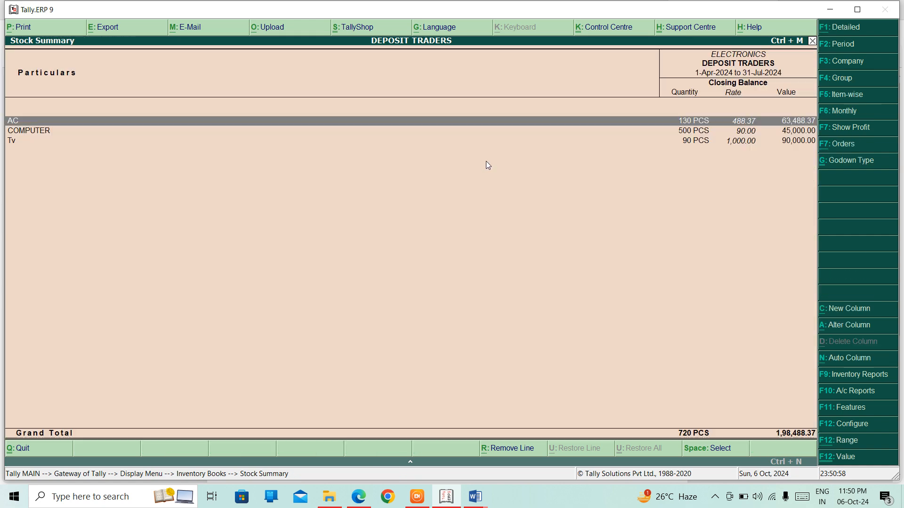
key(Escape)
key(Escape)
key(Escape)
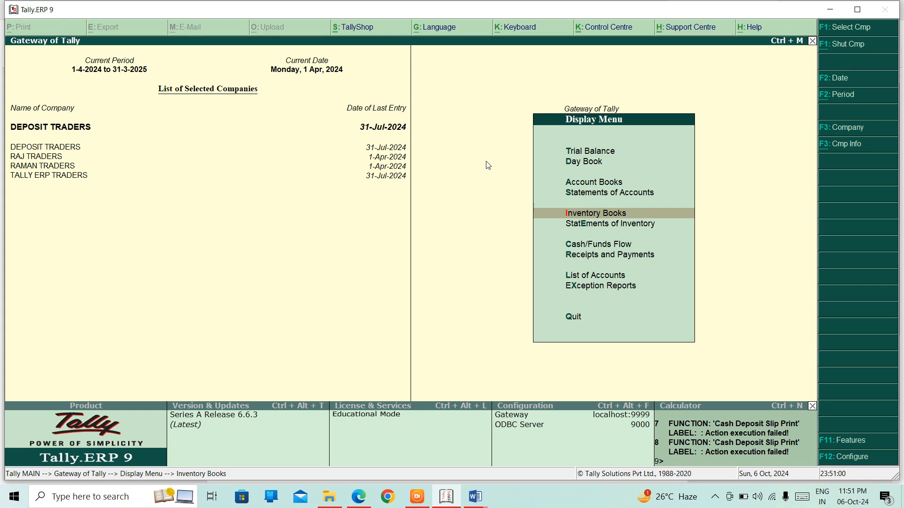
key(Down)
key(Down)
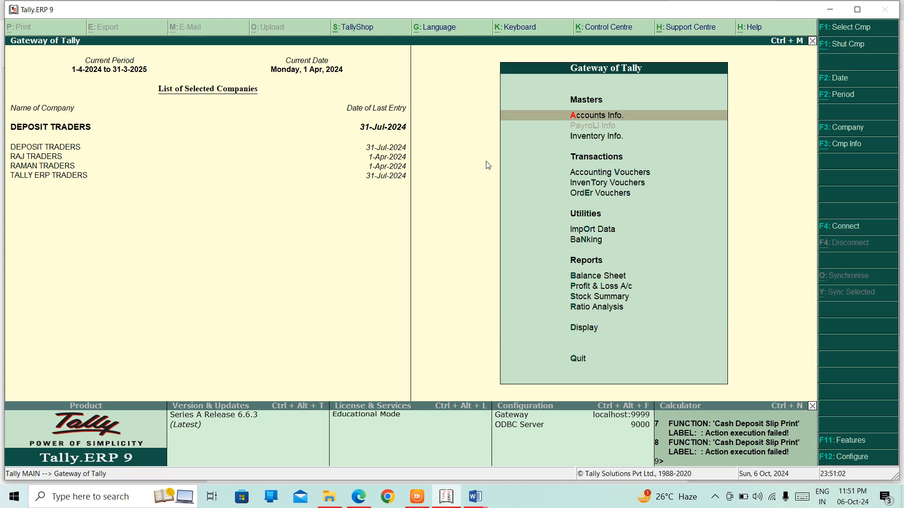